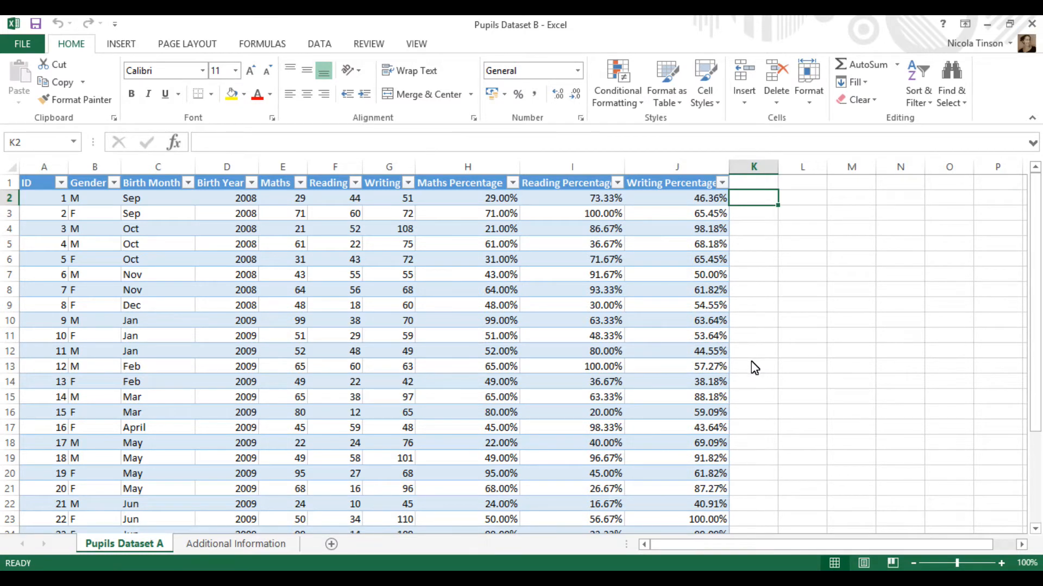
Step: Compare the History and Science Percentage columns on the Additional Information sheet with the columns on the Pupils Dataset A sheet
{"action": "left_click", "coordinate": [252, 544]}
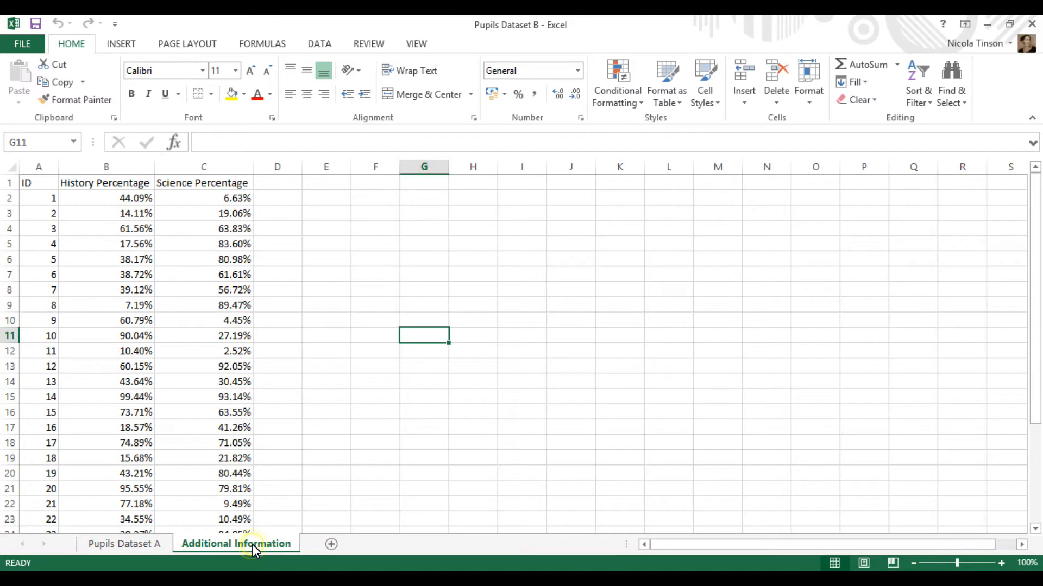
{"action": "left_click", "coordinate": [128, 187]}
{"action": "left_click", "coordinate": [186, 188]}
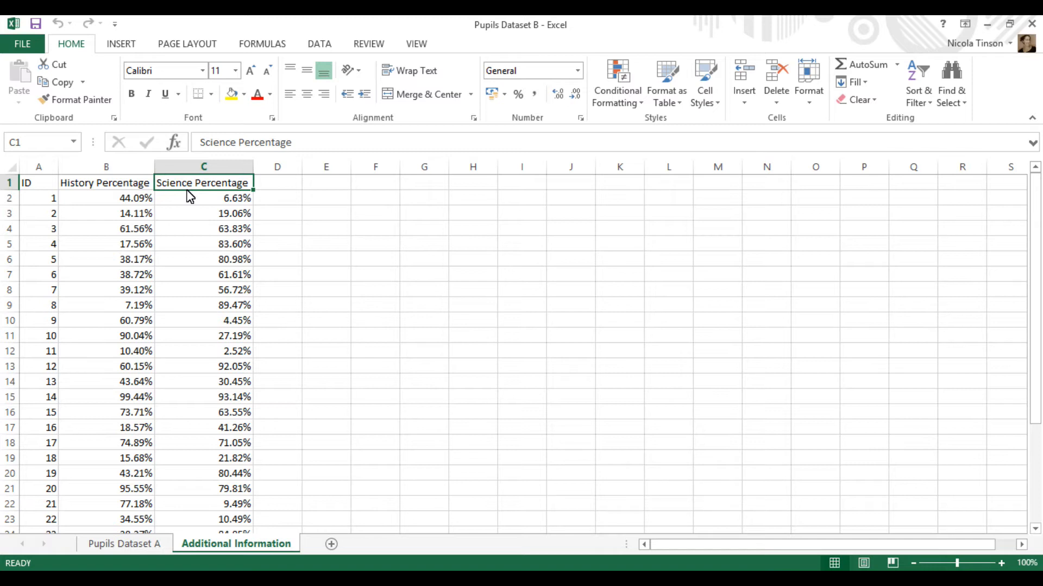
{"action": "left_click", "coordinate": [115, 547]}
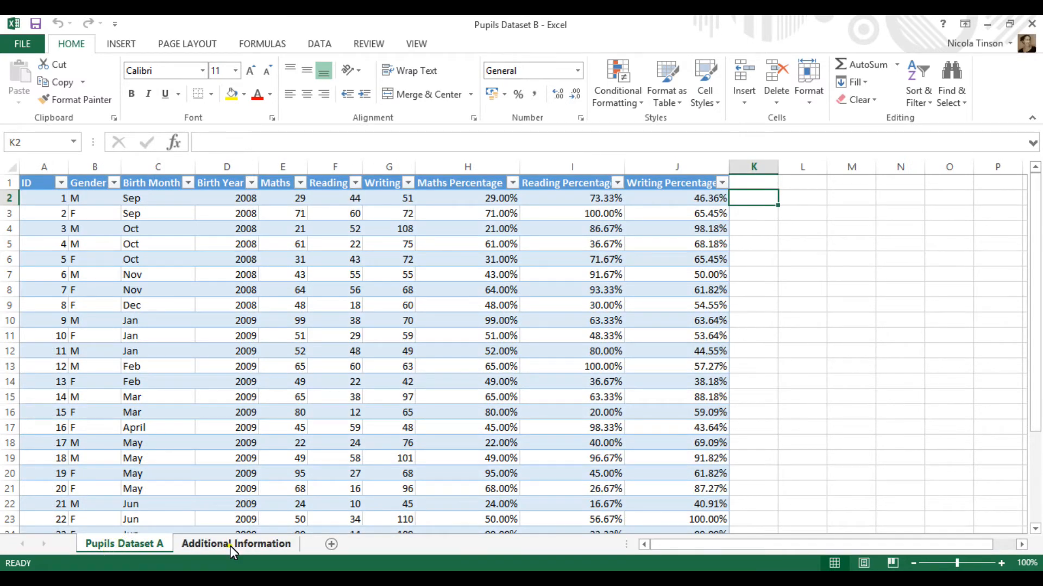
{"action": "left_click", "coordinate": [230, 545]}
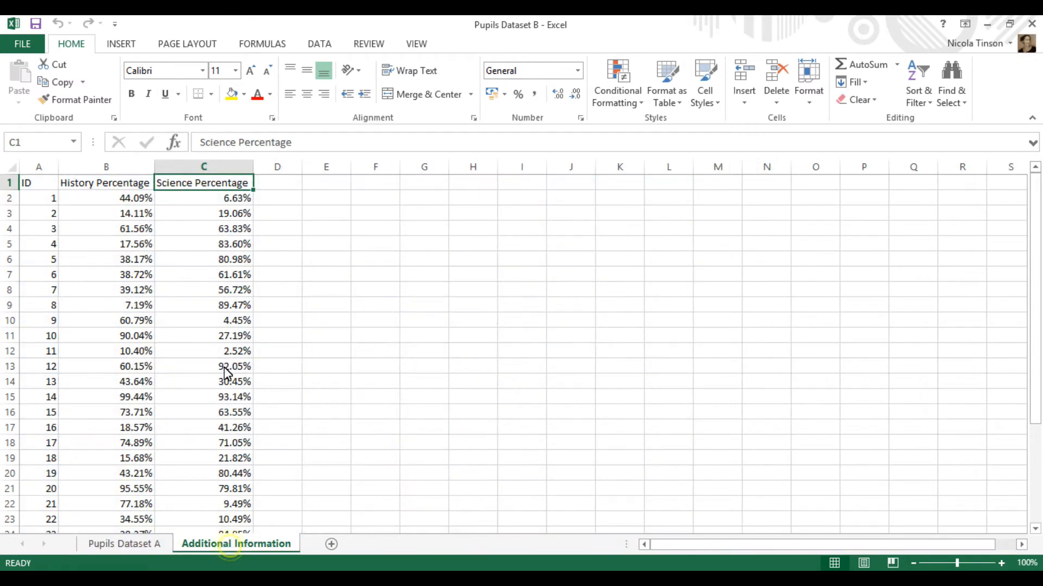
{"action": "left_click", "coordinate": [126, 552]}
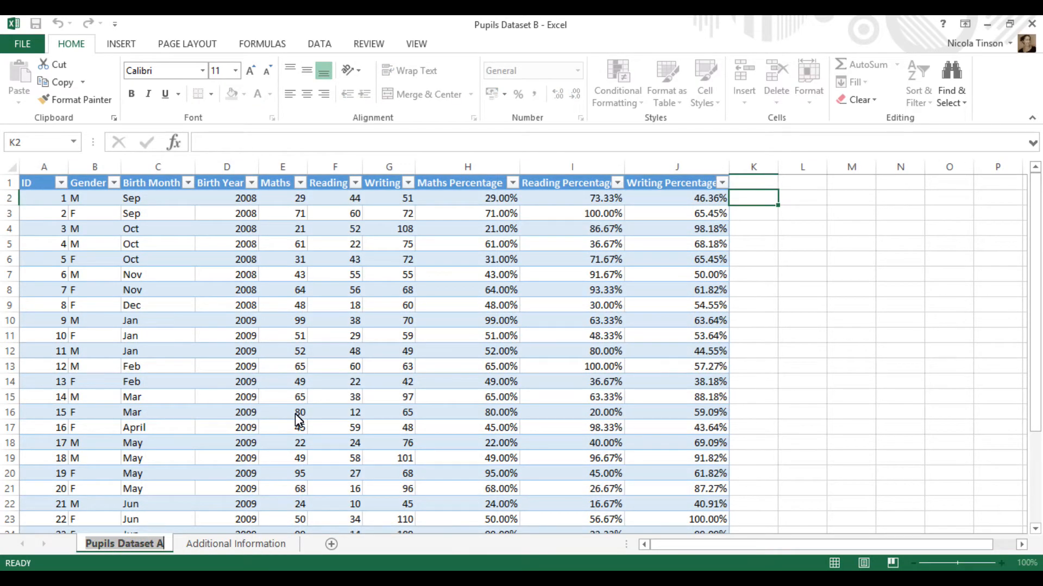
{"action": "left_click", "coordinate": [900, 289]}
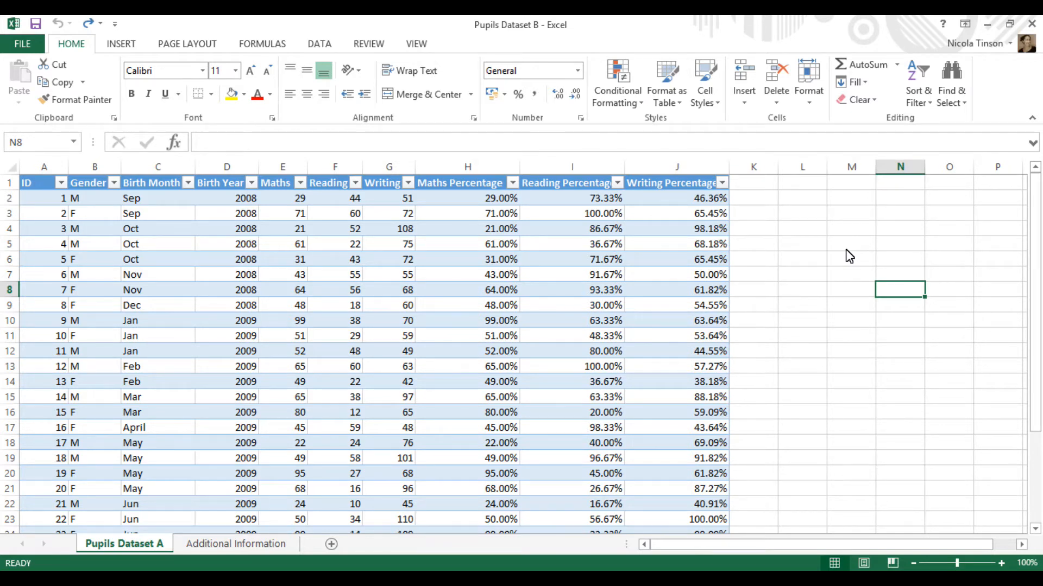
Step: Examine the ID column in Pupils Dataset A and the matching pupil records on Additional Information, undoing the last edit there
{"action": "left_click", "coordinate": [44, 168]}
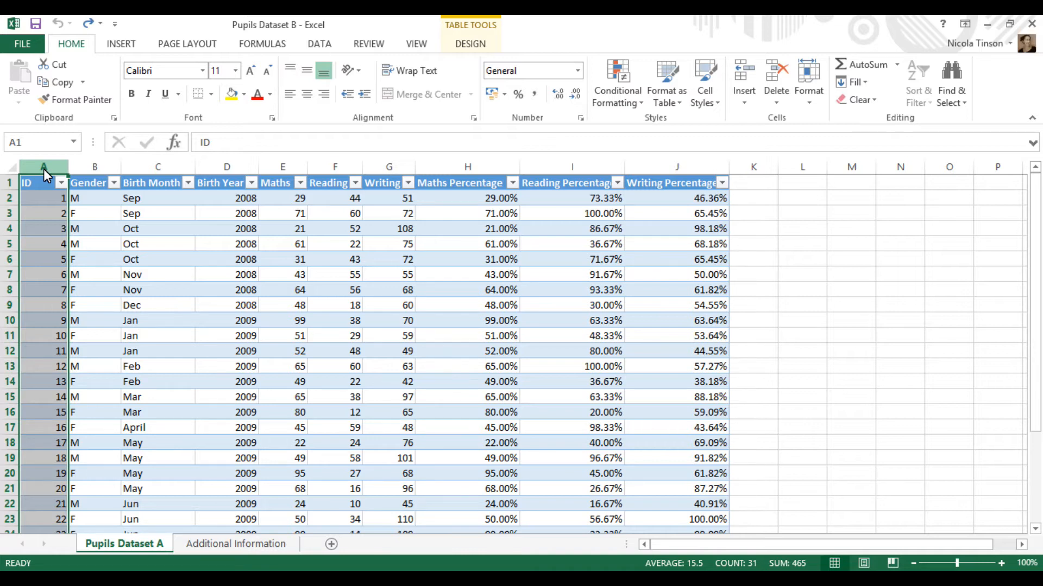
{"action": "left_click", "coordinate": [44, 199]}
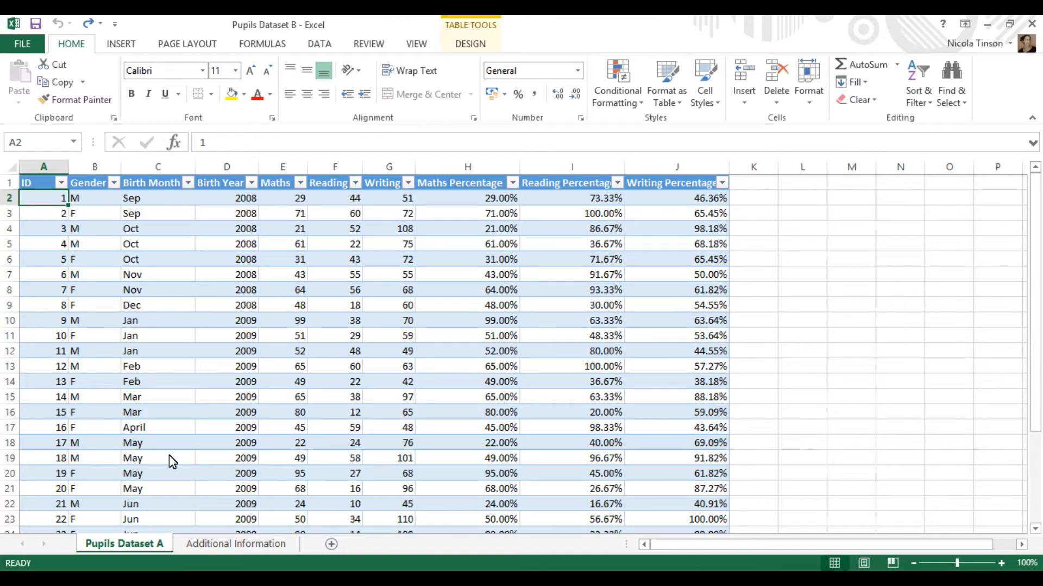
{"action": "left_click", "coordinate": [204, 541]}
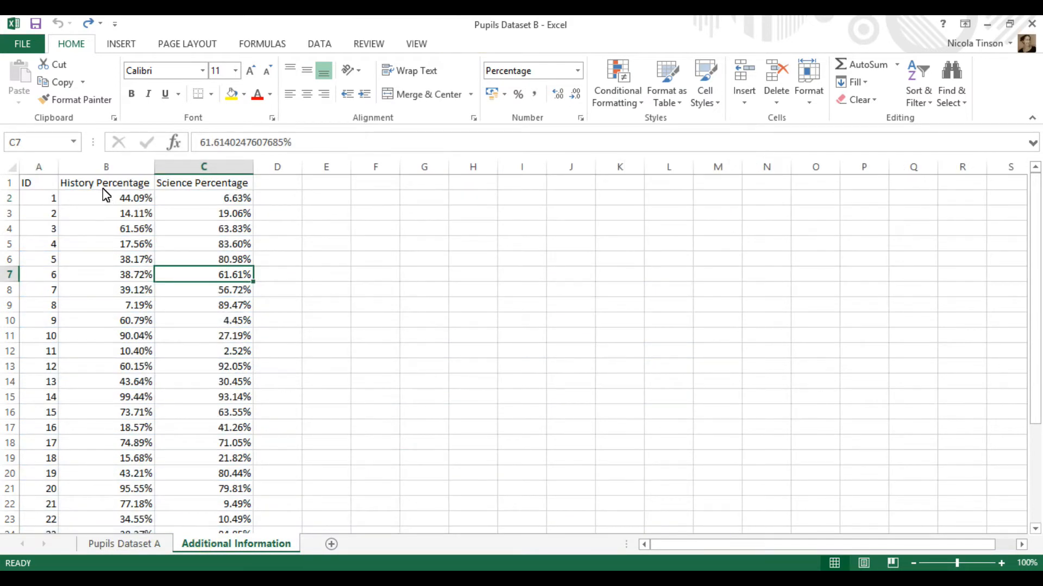
{"action": "left_click", "coordinate": [104, 186]}
{"action": "left_click", "coordinate": [194, 187]}
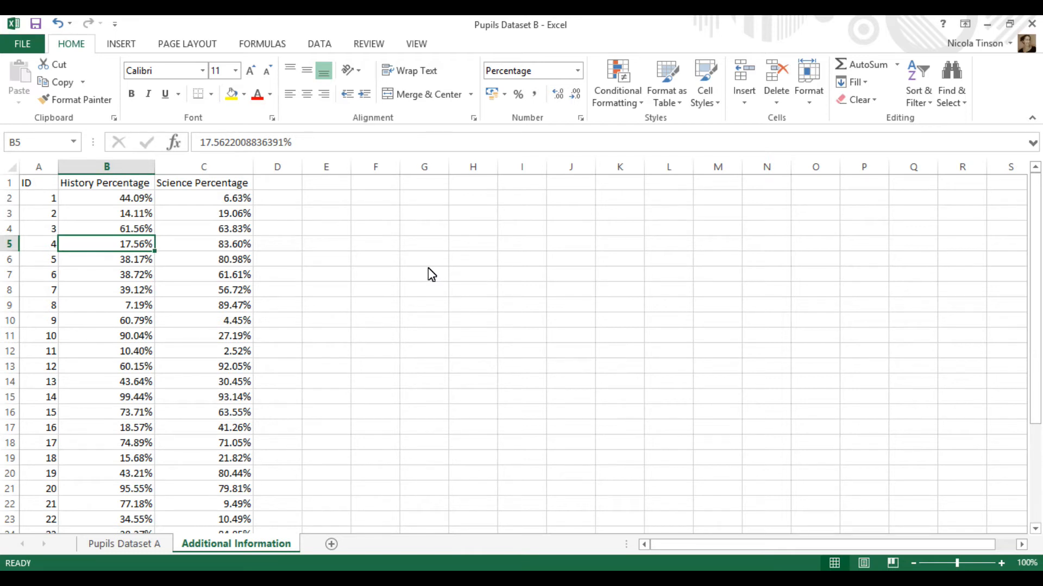
{"action": "left_click", "coordinate": [42, 202]}
{"action": "left_click_drag", "start_coordinate": [41, 206], "coordinate": [187, 203]}
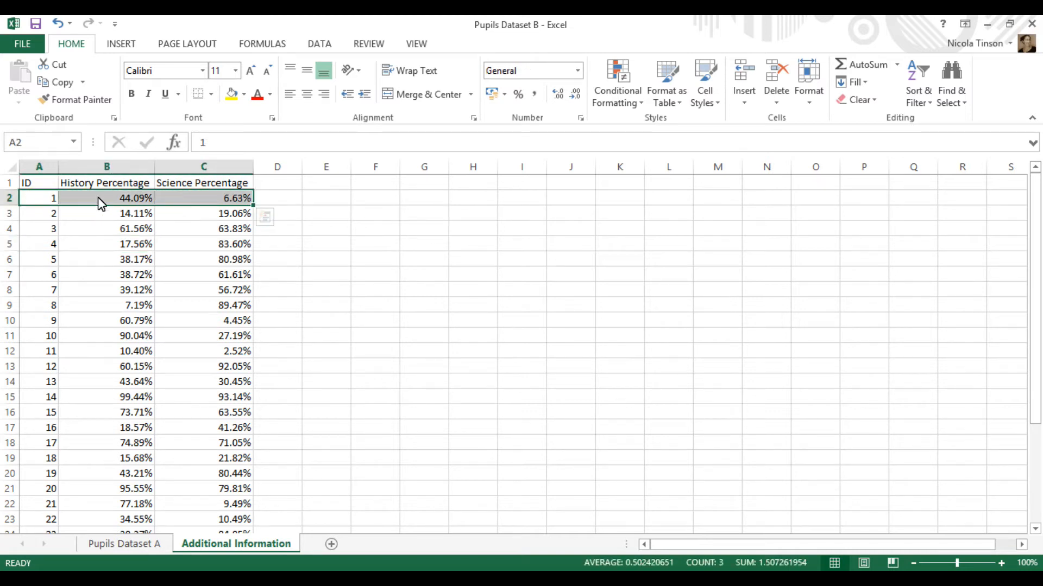
{"action": "left_click", "coordinate": [120, 205]}
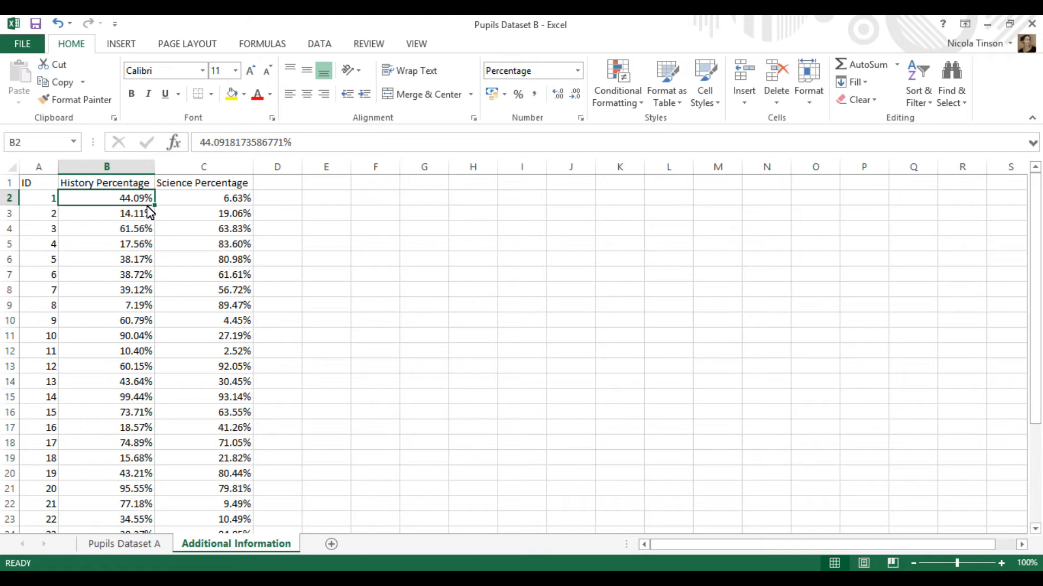
{"action": "key", "text": "ctrl+z"}
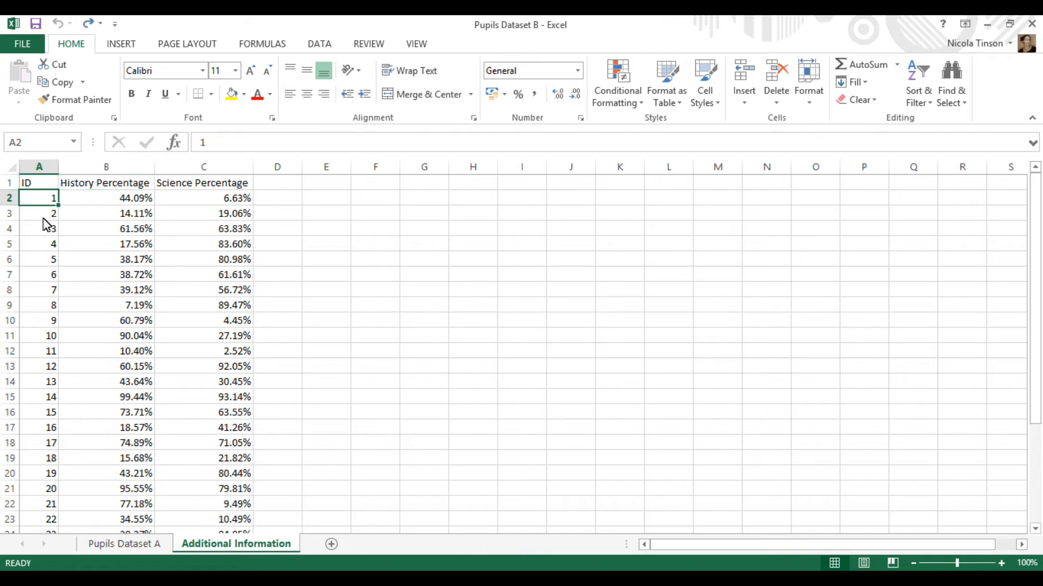
Step: Highlight duplicate values across the whole Additional Information data range with Light Red Fill with Dark Red Text
{"action": "left_click", "coordinate": [41, 187]}
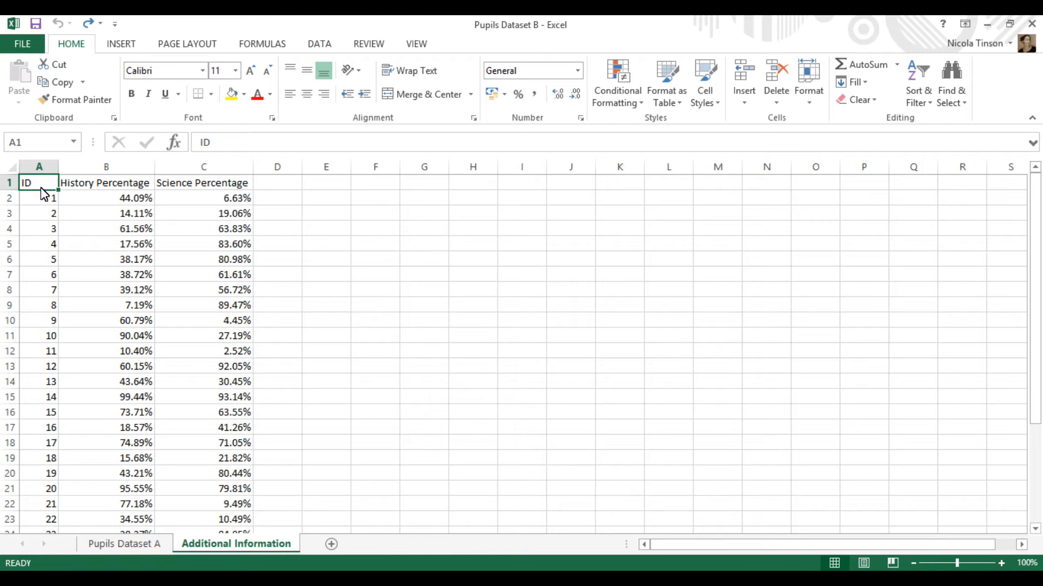
{"action": "key", "text": "ctrl+shift+Right"}
{"action": "key", "text": "ctrl+shift+Down"}
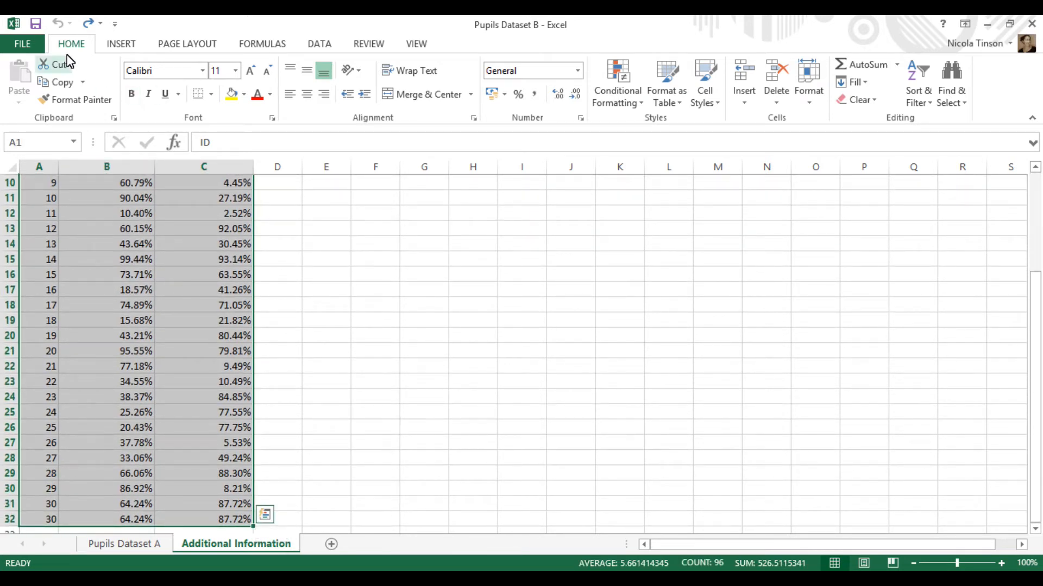
{"action": "left_click", "coordinate": [643, 103]}
{"action": "mouse_move", "coordinate": [656, 138]}
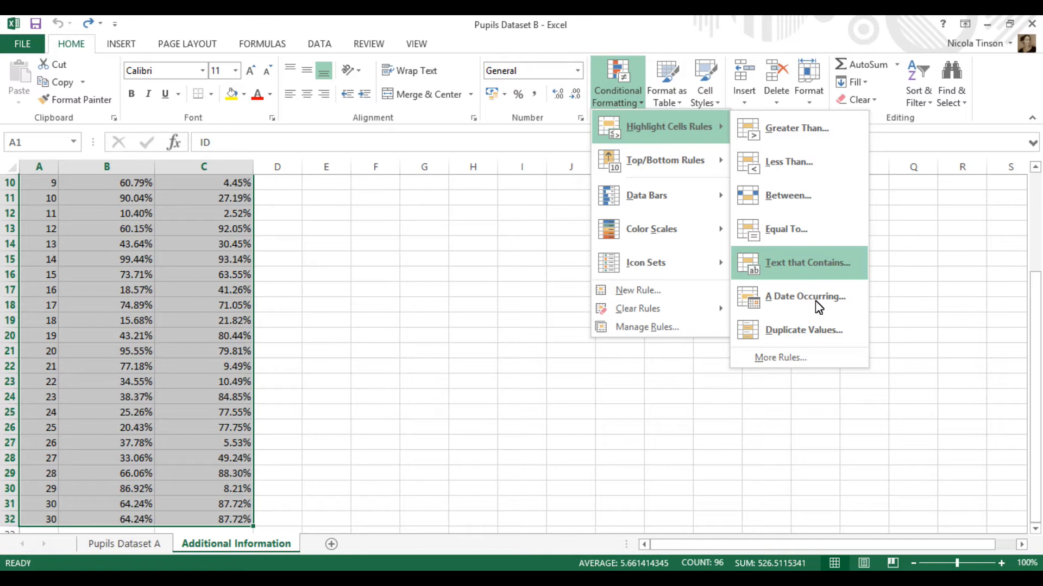
{"action": "left_click", "coordinate": [817, 328]}
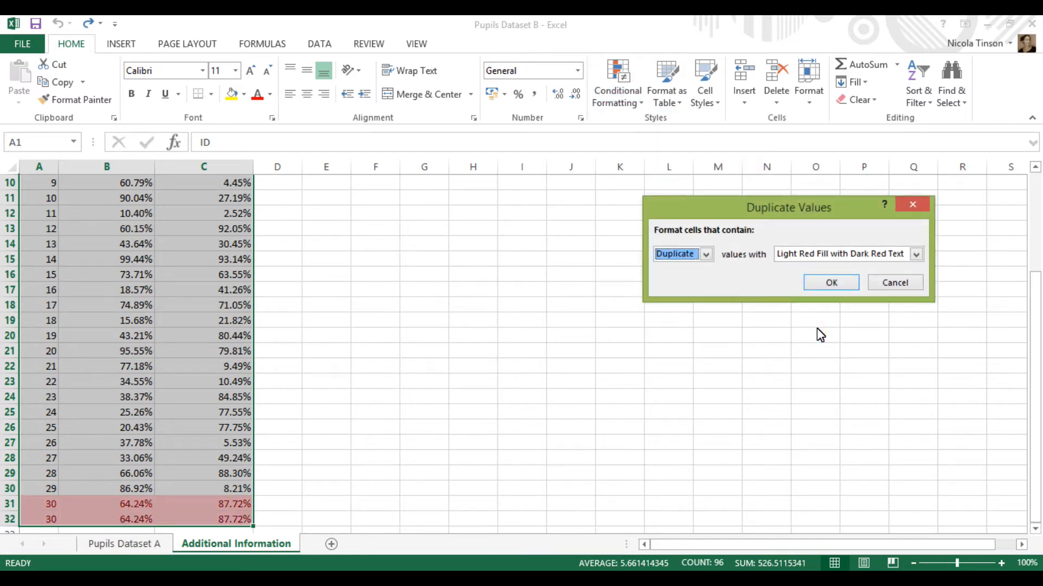
{"action": "left_click", "coordinate": [826, 283]}
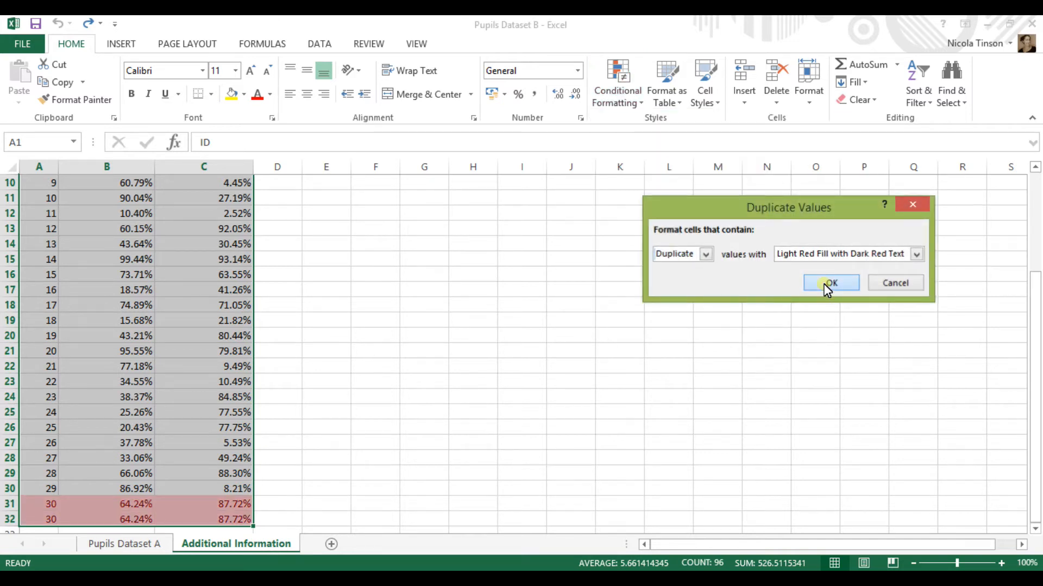
Step: Check the highlighted duplicate records for ID 30 and delete the repeated row 32
{"action": "left_click", "coordinate": [97, 506]}
{"action": "left_click_drag", "start_coordinate": [1040, 418], "coordinate": [1028, 442]}
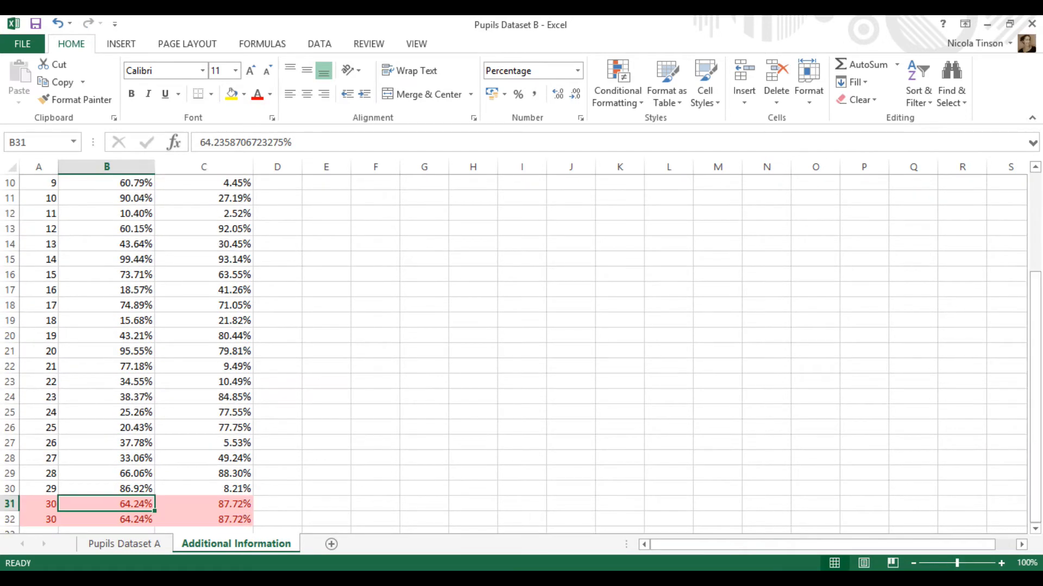
{"action": "left_click_drag", "start_coordinate": [40, 508], "coordinate": [185, 526]}
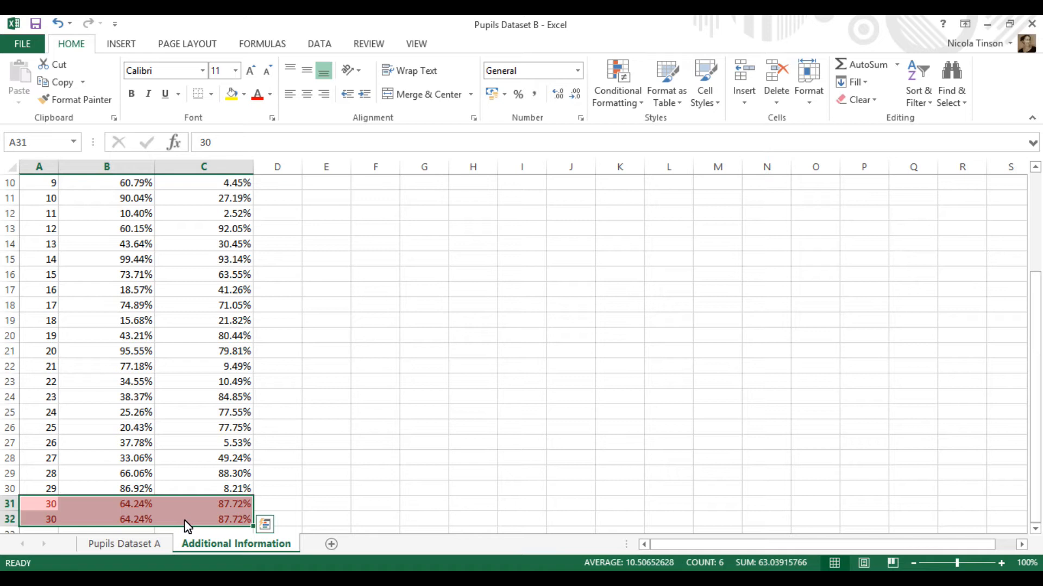
{"action": "left_click", "coordinate": [10, 520]}
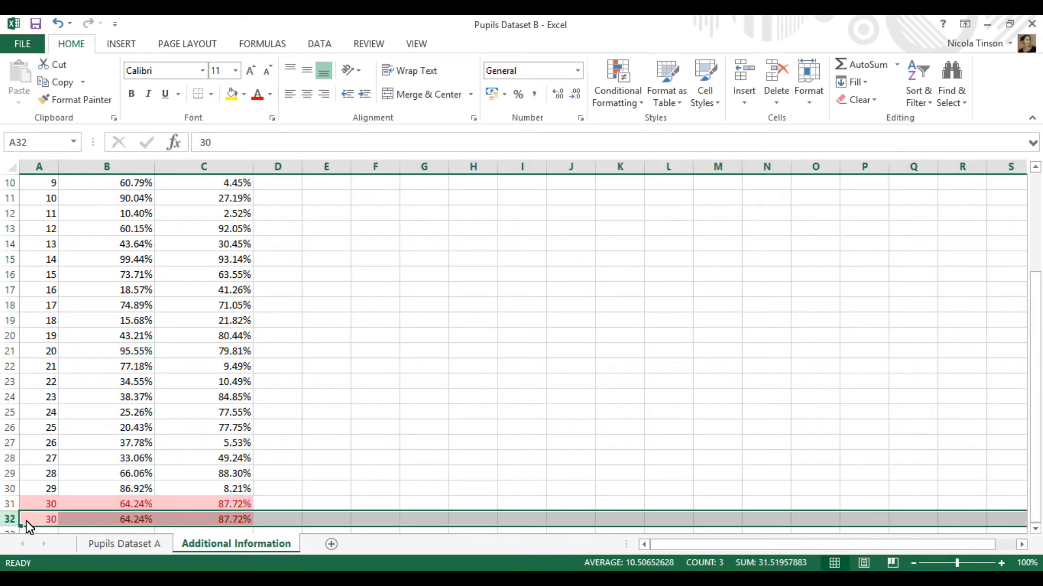
{"action": "right_click", "coordinate": [26, 520]}
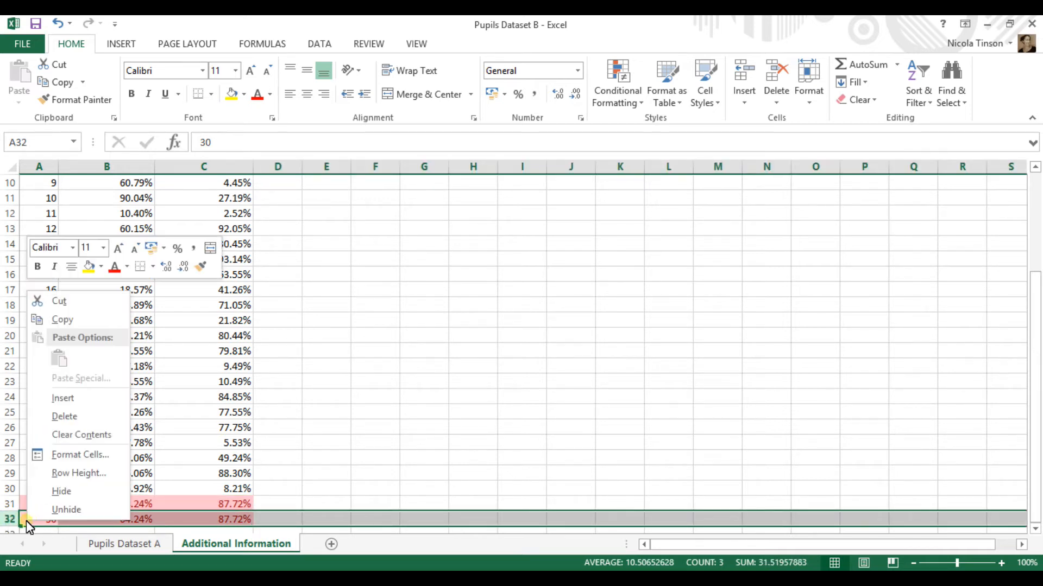
{"action": "left_click", "coordinate": [74, 418]}
{"action": "left_click", "coordinate": [122, 504]}
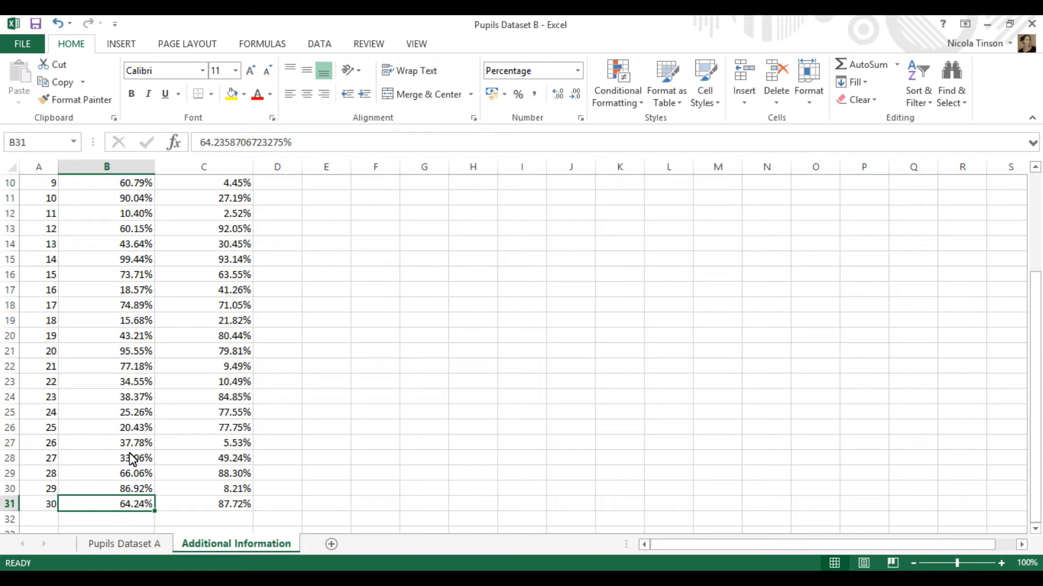
Step: Convert the Additional Information data in A1:C31 into a table with headers
{"action": "key", "text": "ctrl+Home"}
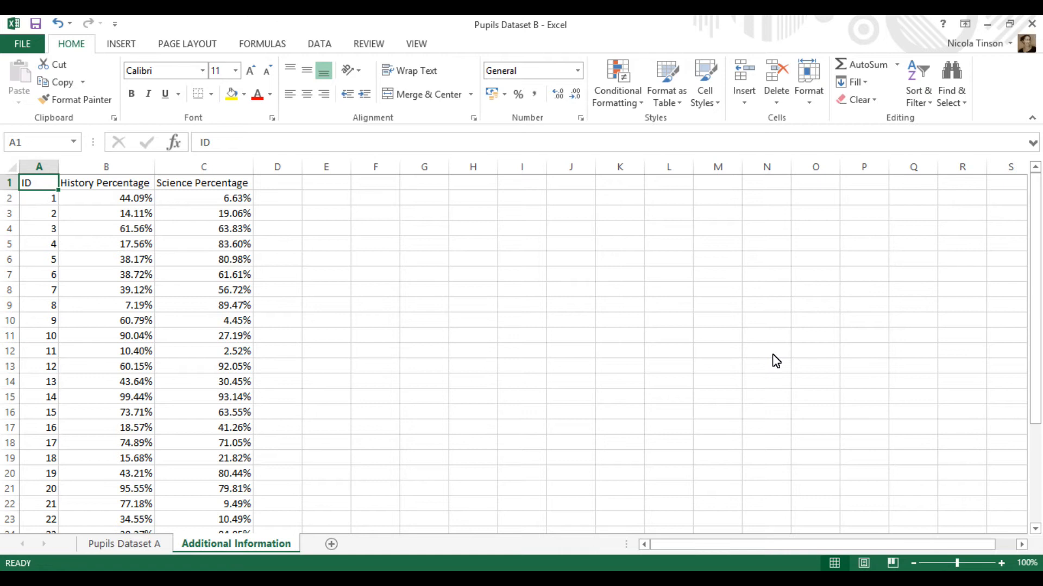
{"action": "key", "text": "ctrl+t"}
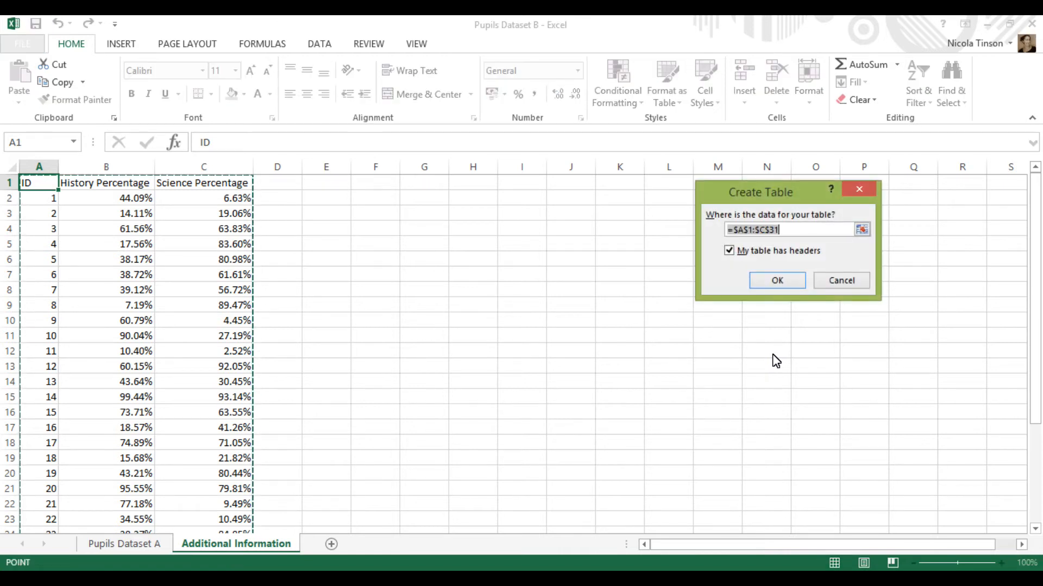
{"action": "key", "text": "Return"}
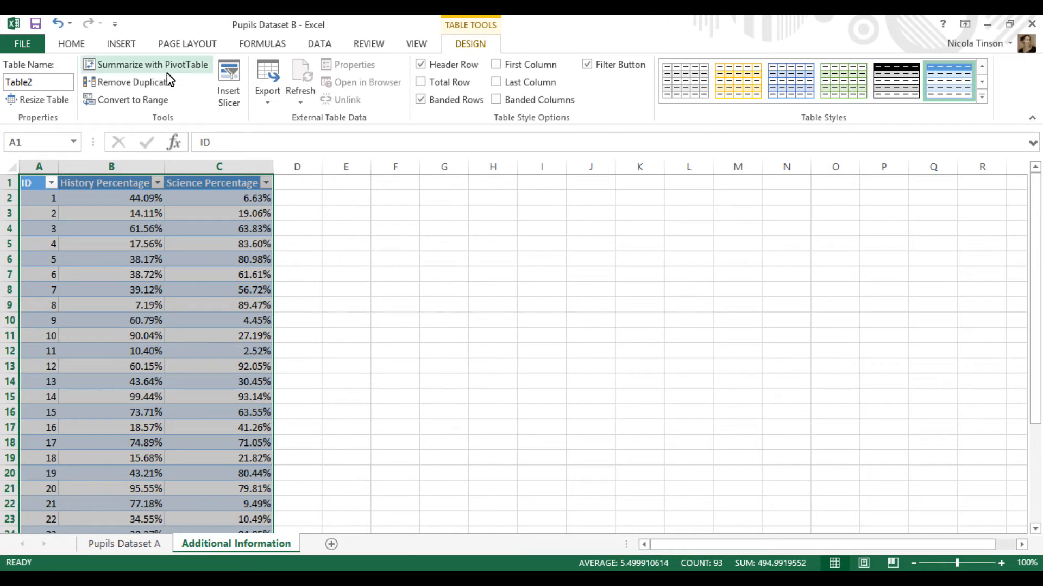
Step: Try to name the new table Additional Information, including the space
{"action": "left_click", "coordinate": [49, 83]}
{"action": "type", "text": "Additi"}
{"action": "type", "text": "onal Info"}
{"action": "type", "text": "rmation"}
{"action": "key", "text": "Return"}
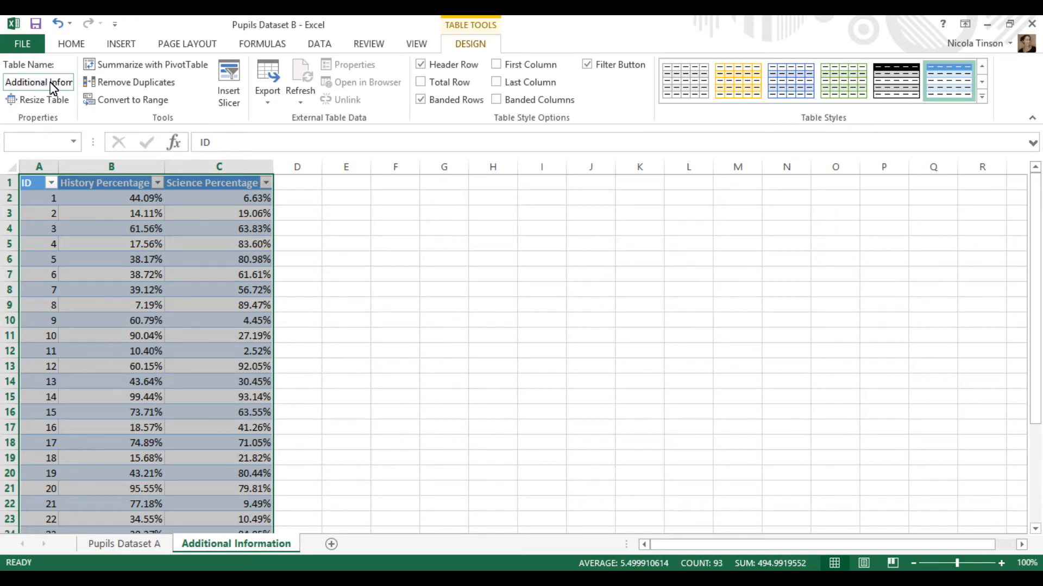
{"action": "key", "text": "Return"}
Step: Name the table on the Additional Information sheet AdditionalInfo
{"action": "left_click", "coordinate": [47, 86]}
{"action": "type", "text": "AdditionalInfo"}
{"action": "left_click", "coordinate": [125, 210]}
Step: Add a History Percentage column to the pupils table on Pupils Dataset A by entering its heading in K1
{"action": "left_click", "coordinate": [111, 546]}
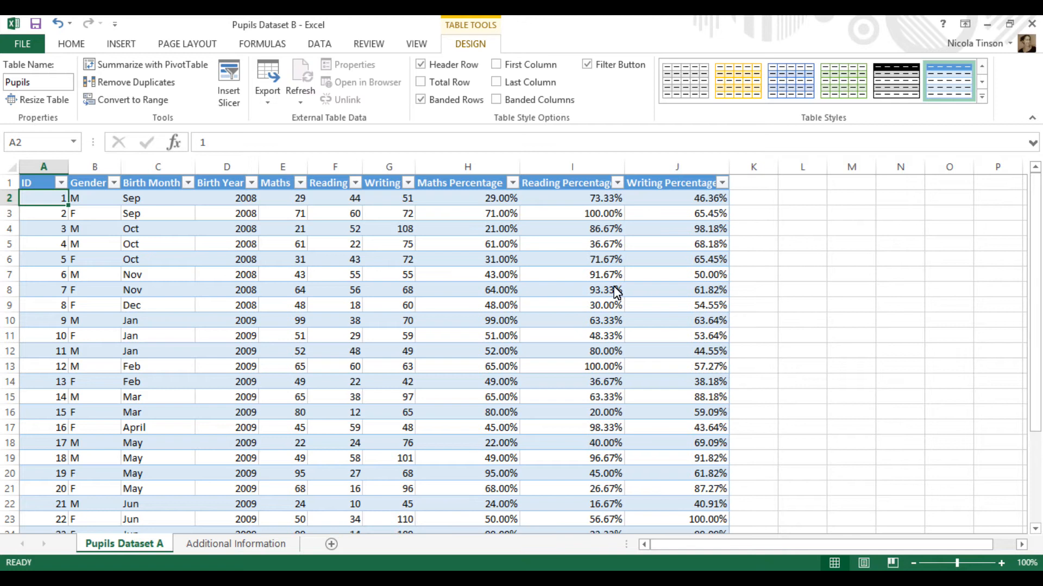
{"action": "left_click", "coordinate": [748, 180]}
{"action": "type", "text": "History Percentage"}
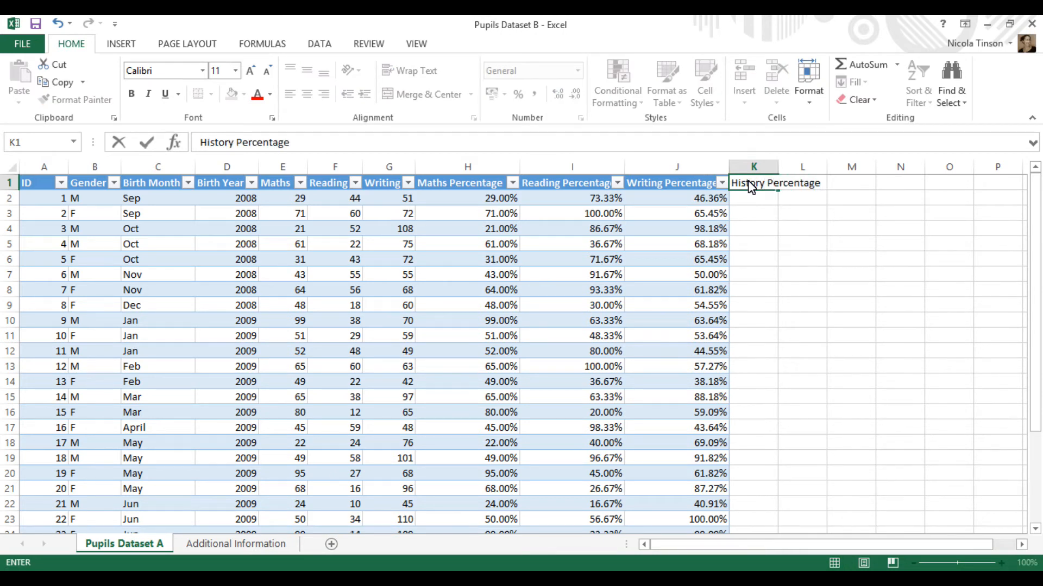
{"action": "key", "text": "Return"}
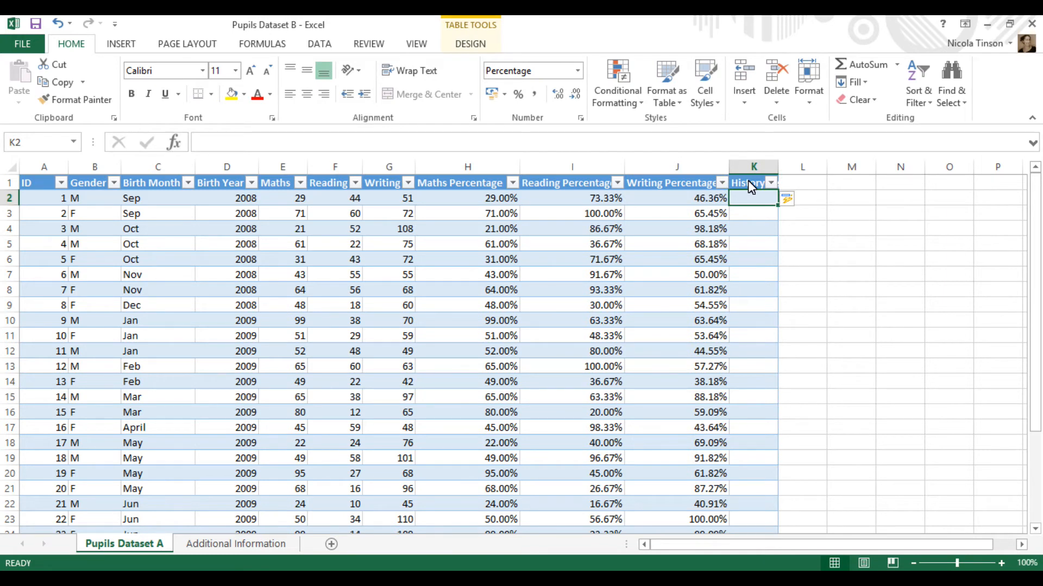
Step: Start a VLOOKUP formula in K2 using the row's ID as lookup value and the whole AdditionalInfo table, headers included, as table array
{"action": "type", "text": "="}
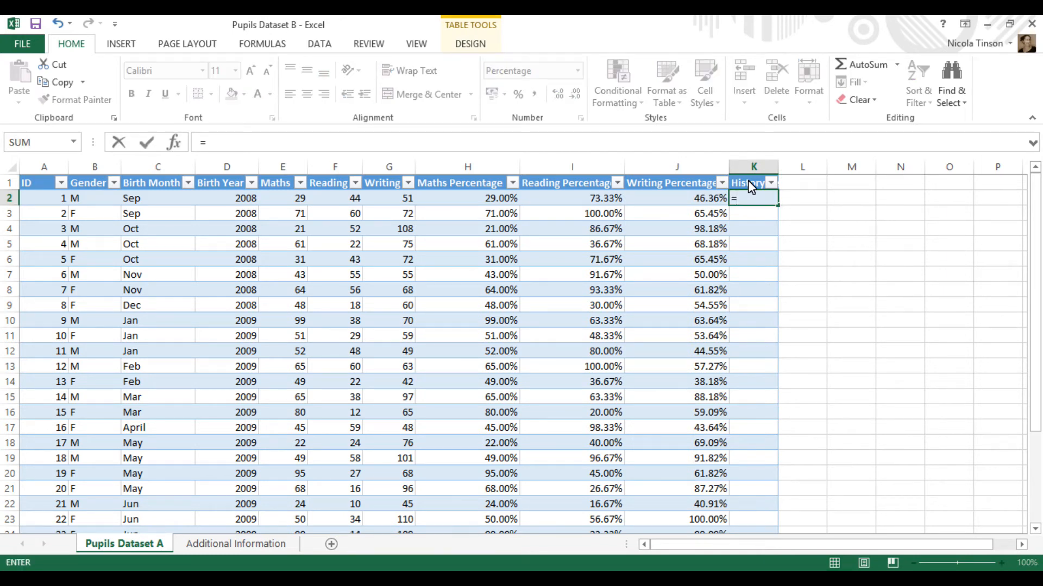
{"action": "type", "text": "vlookup("}
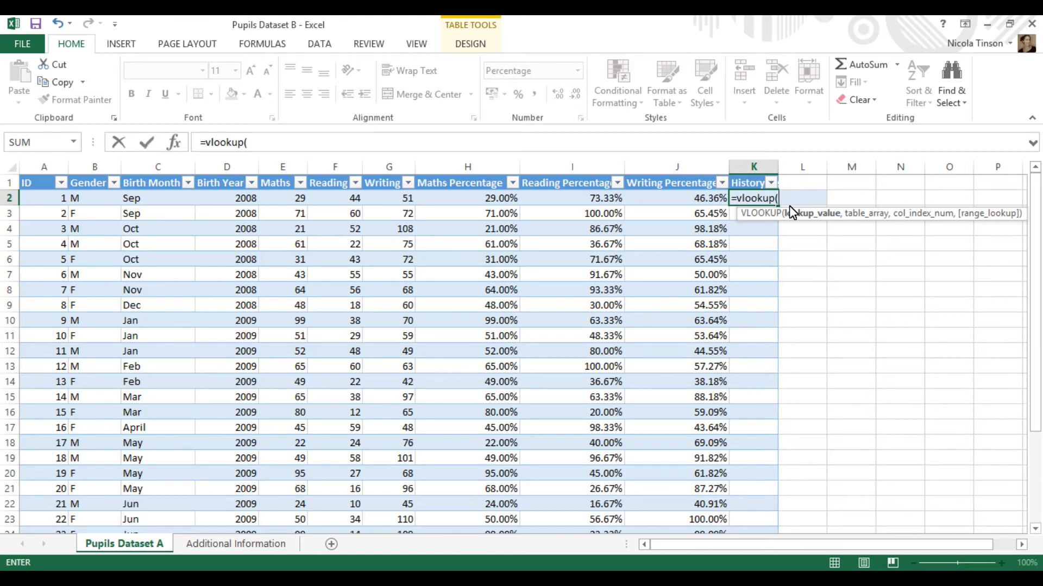
{"action": "left_click", "coordinate": [40, 202]}
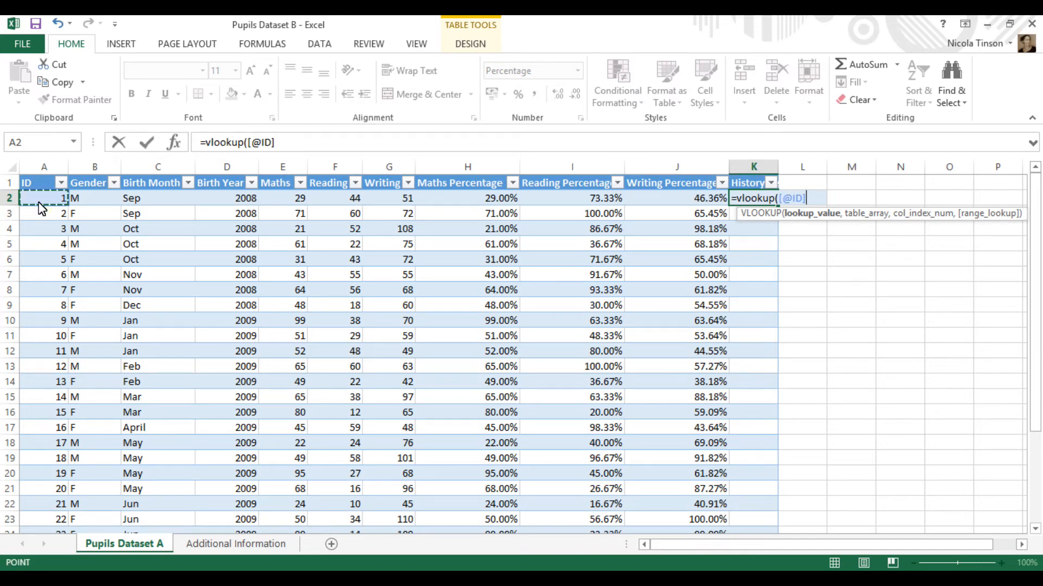
{"action": "type", "text": ","}
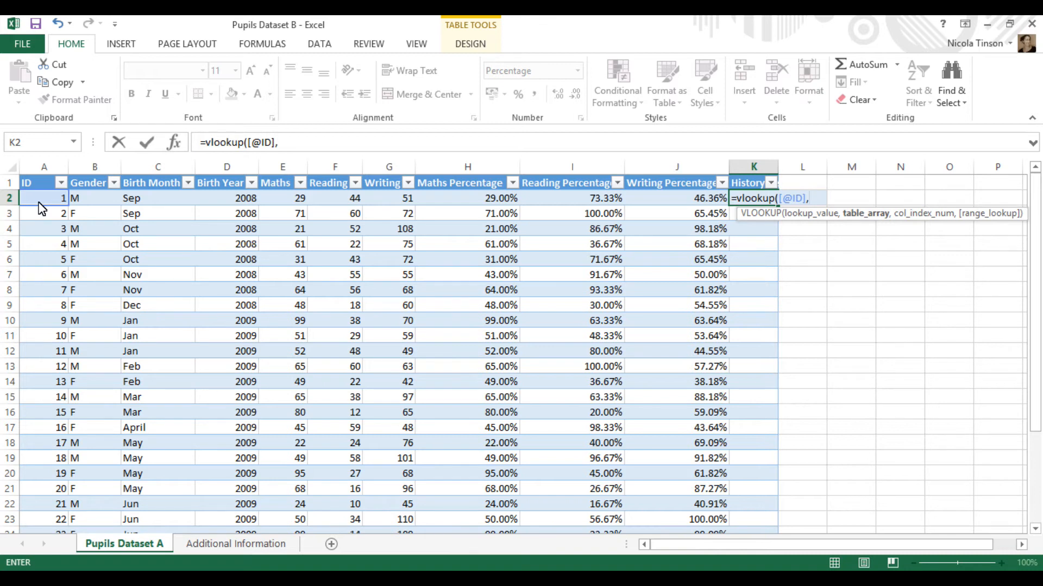
{"action": "left_click", "coordinate": [202, 543]}
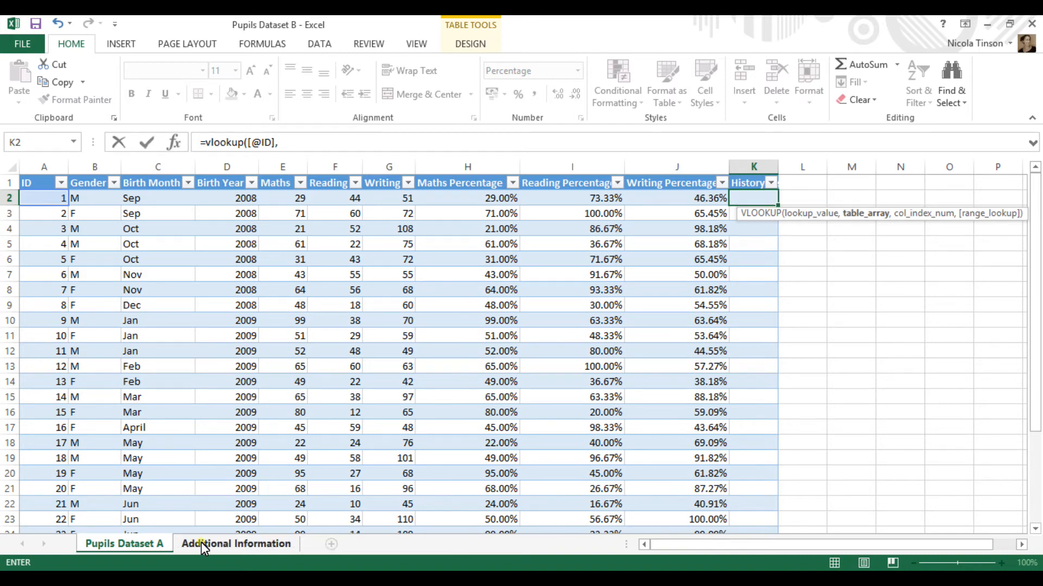
{"action": "left_click", "coordinate": [34, 186]}
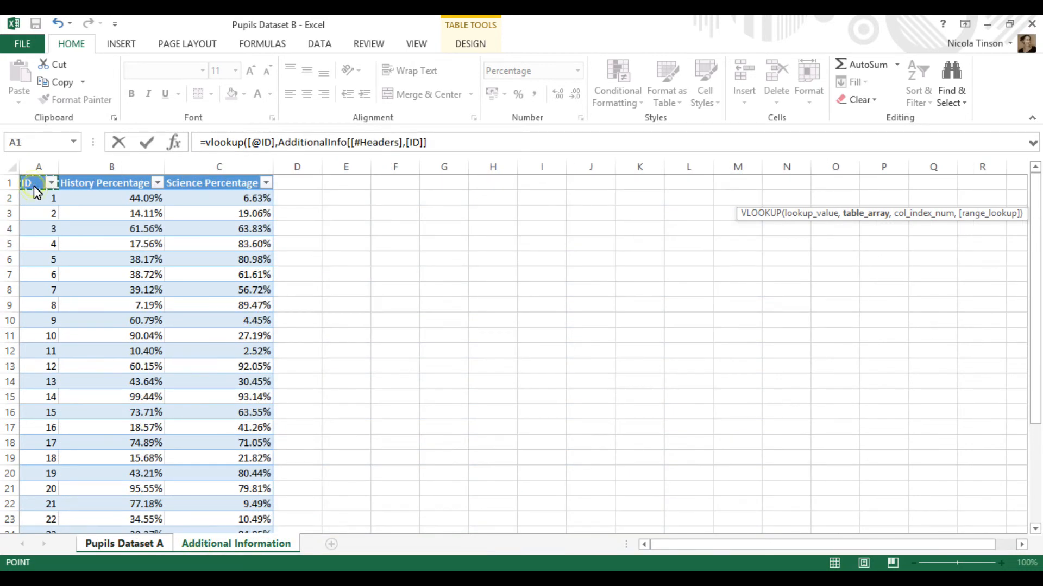
{"action": "key", "text": "ctrl+shift+Right"}
{"action": "key", "text": "ctrl+shift+Down"}
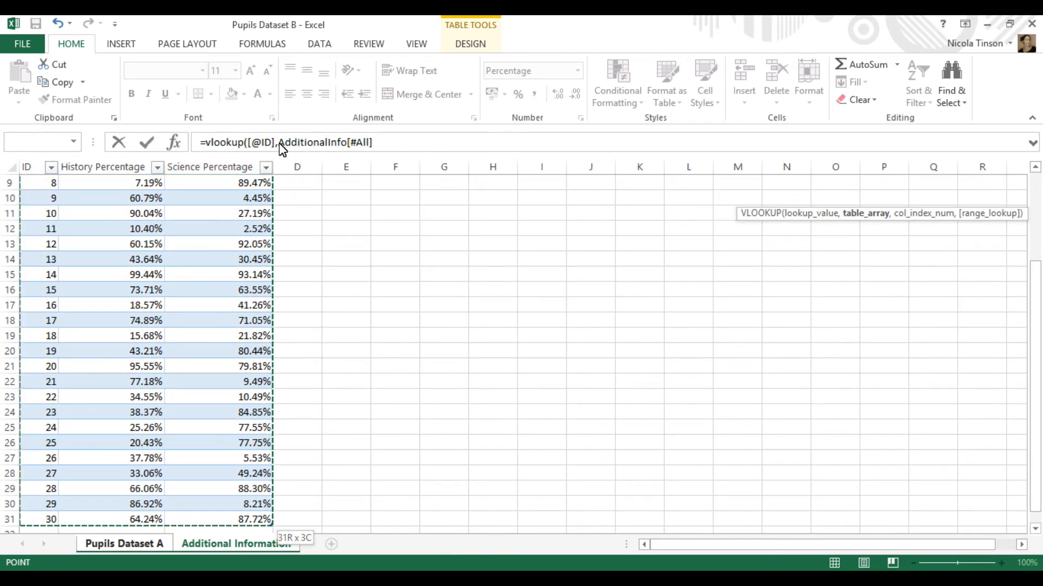
Step: Complete the History Percentage VLOOKUP with column index 2 and range lookup 0 for an exact match, and enter it
{"action": "left_click_drag", "start_coordinate": [278, 144], "coordinate": [375, 146]}
{"action": "left_click", "coordinate": [393, 148]}
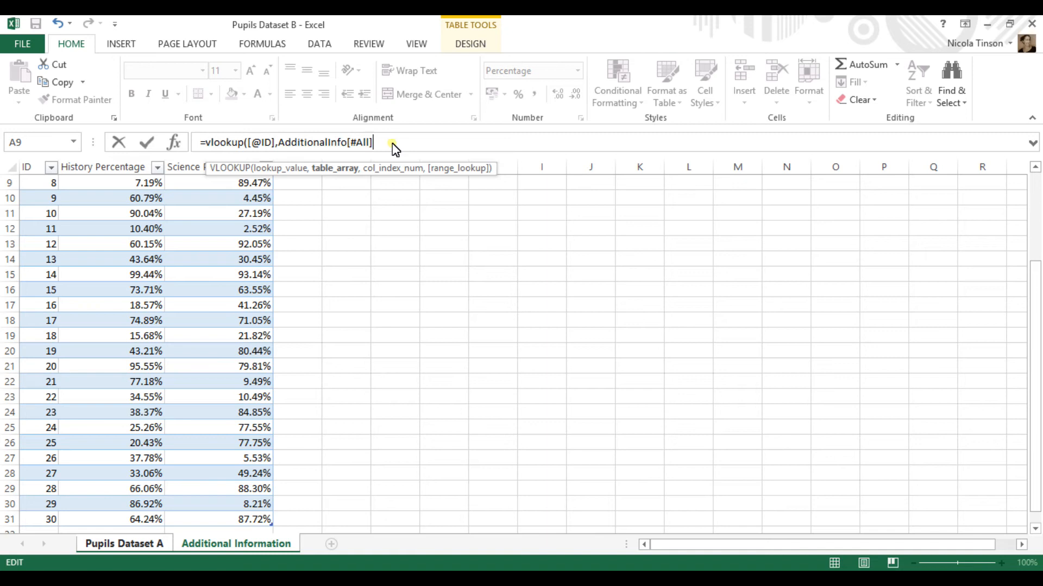
{"action": "type", "text": ","}
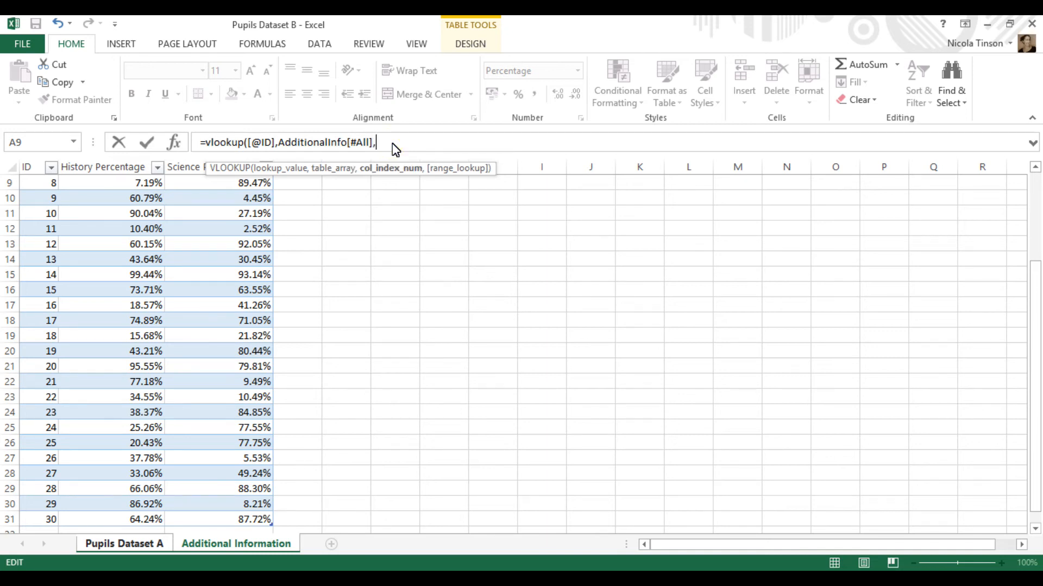
{"action": "type", "text": "2"}
{"action": "type", "text": ",0"}
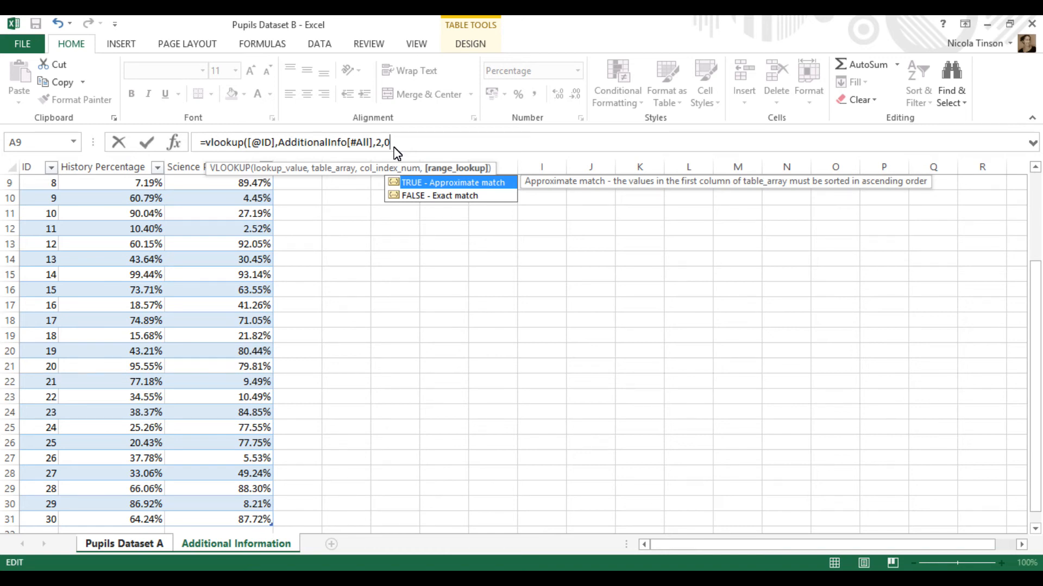
{"action": "type", "text": ")"}
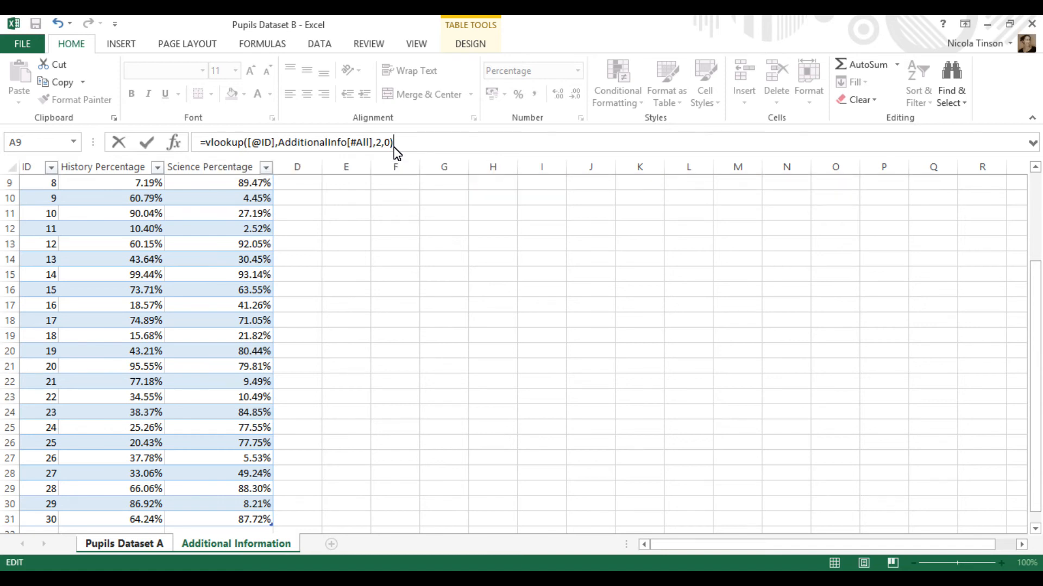
{"action": "key", "text": "Return"}
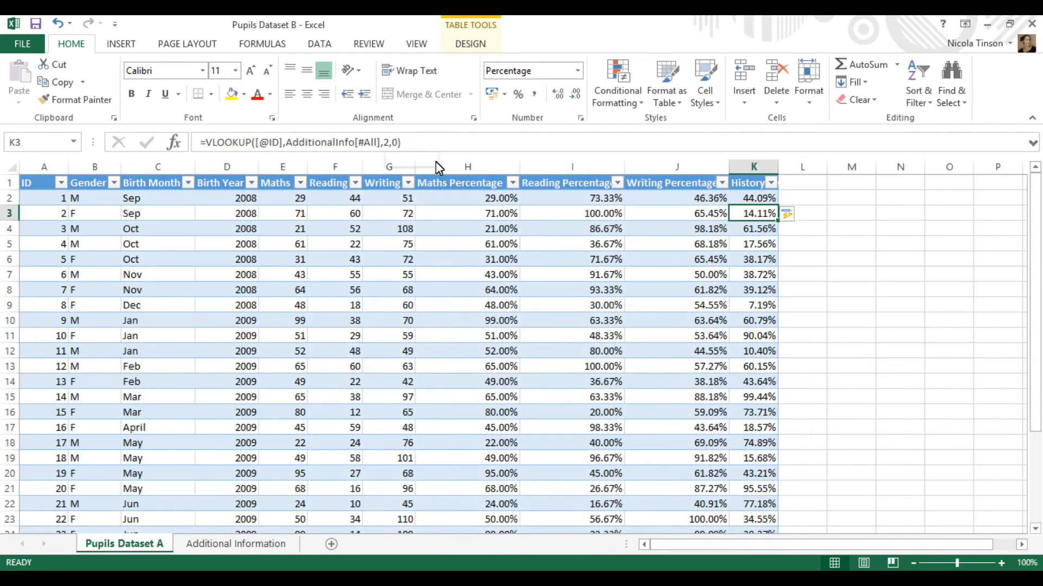
Step: Compare the history percentage looked up for pupil ID 1 with its source value on the Additional Information sheet
{"action": "left_click", "coordinate": [756, 200]}
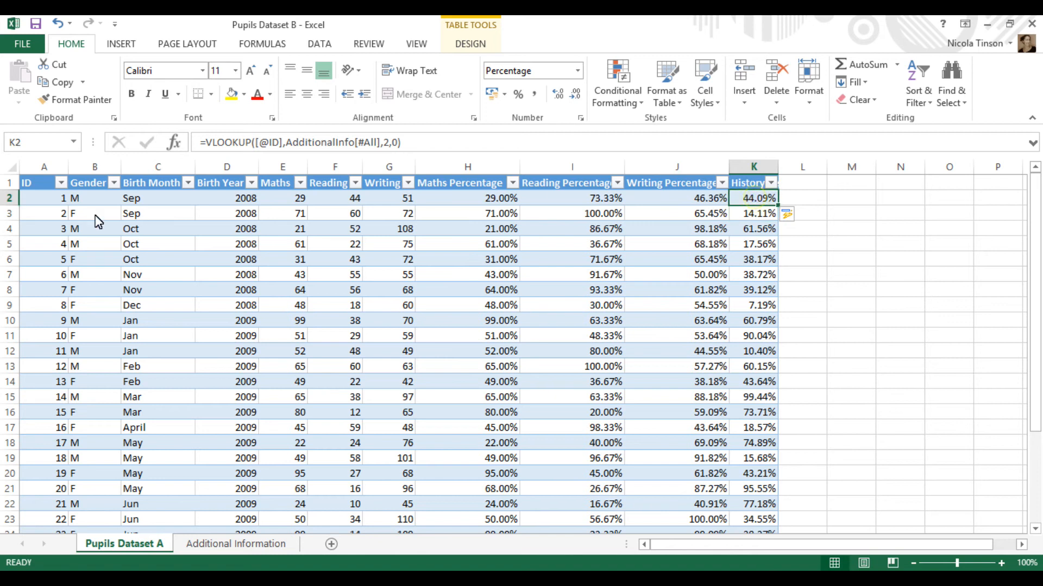
{"action": "left_click", "coordinate": [39, 201]}
{"action": "left_click", "coordinate": [747, 204]}
{"action": "left_click", "coordinate": [232, 546]}
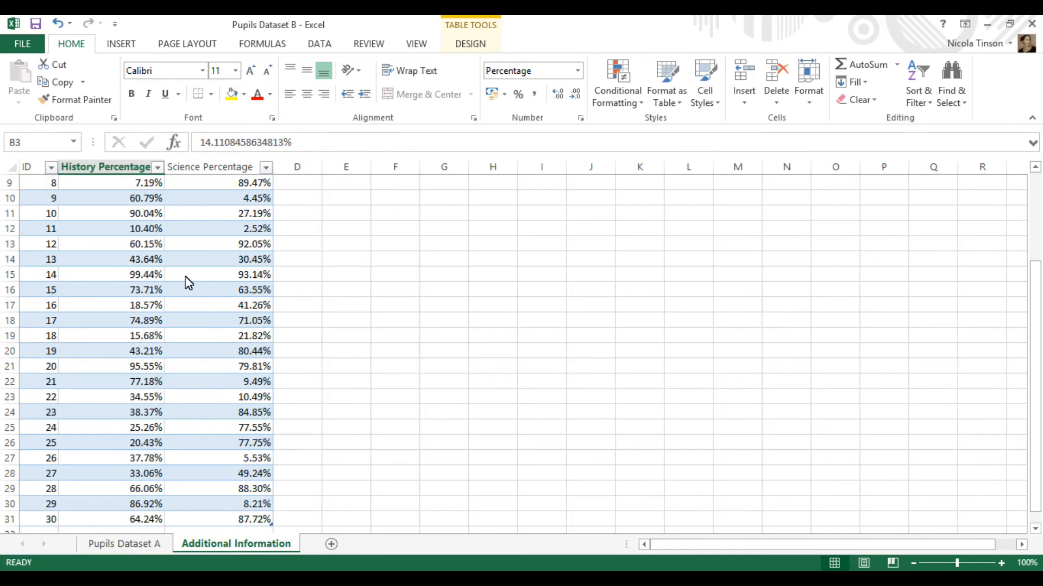
{"action": "left_click_drag", "start_coordinate": [1035, 409], "coordinate": [1023, 263]}
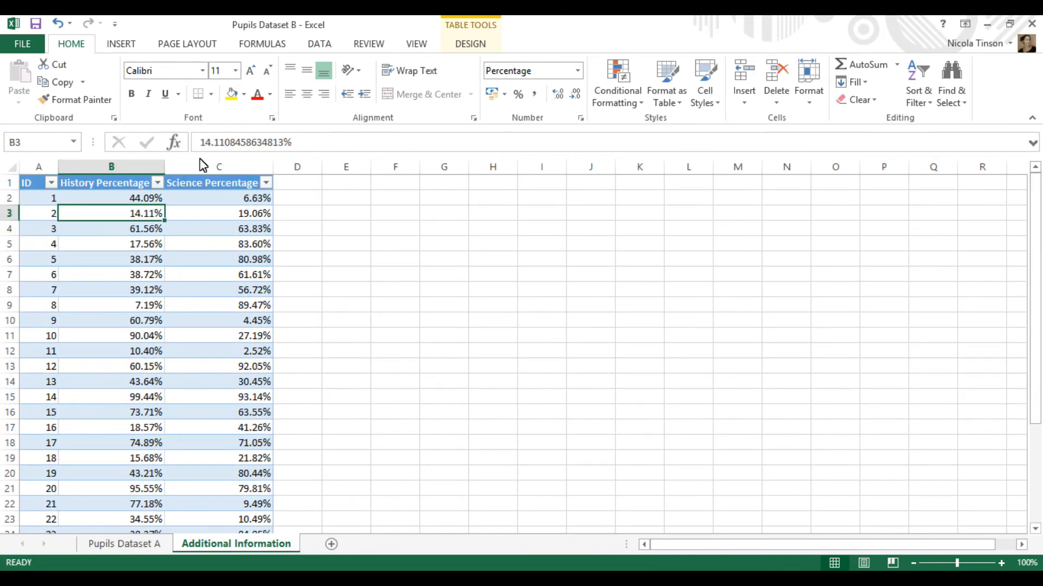
{"action": "left_click", "coordinate": [129, 198]}
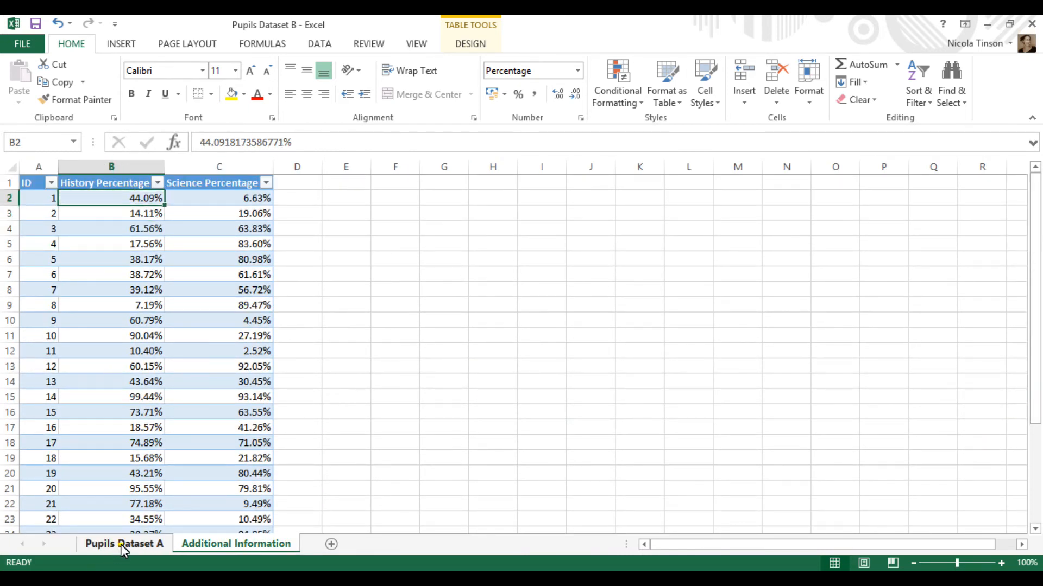
Step: Compare pupil ID 15's looked-up history percentage on Pupils Dataset A with its source value on the Additional Information sheet
{"action": "left_click", "coordinate": [121, 545]}
{"action": "left_click", "coordinate": [48, 416]}
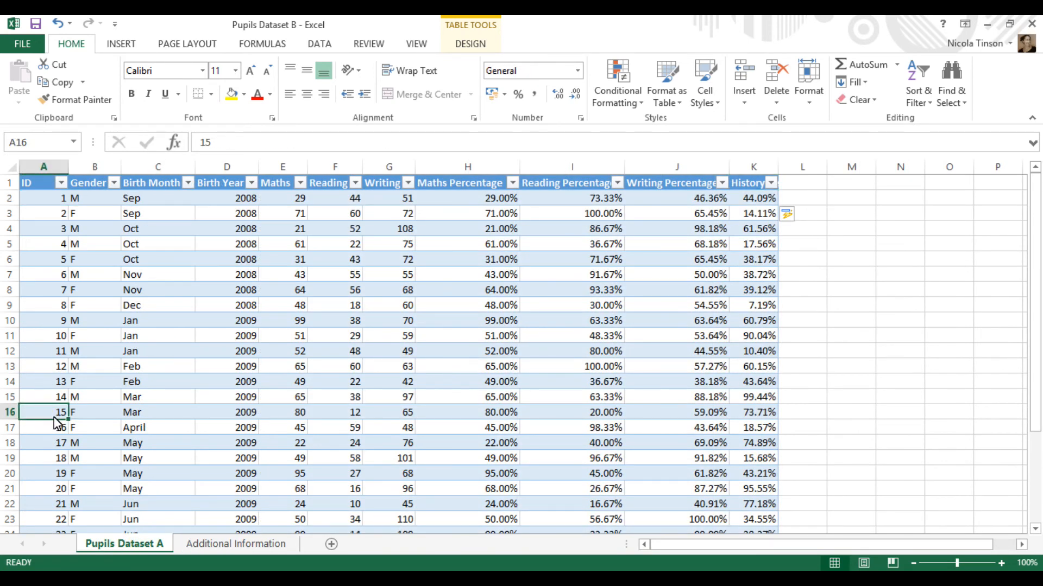
{"action": "left_click", "coordinate": [753, 415]}
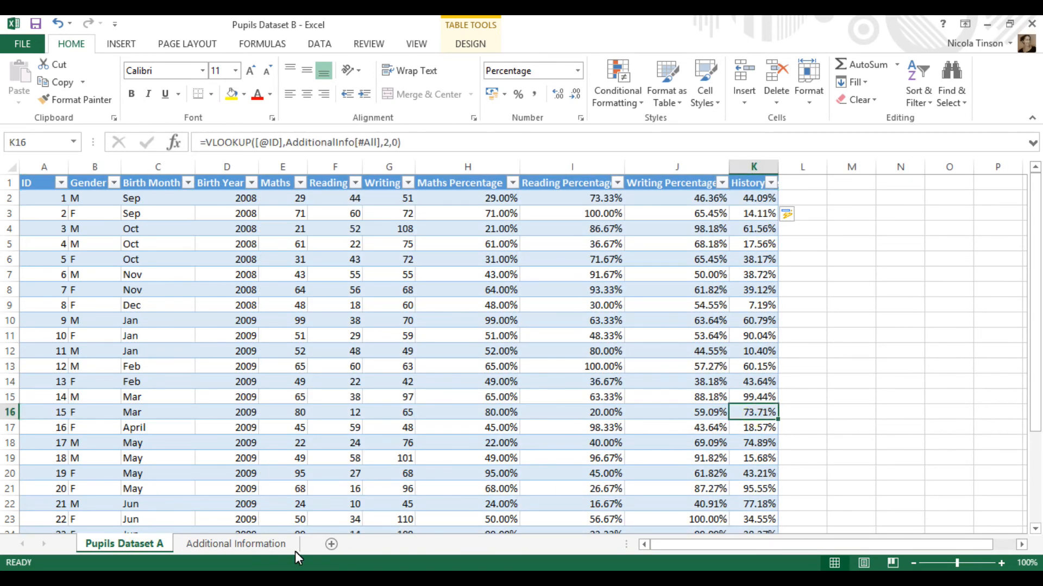
{"action": "left_click", "coordinate": [252, 545]}
{"action": "left_click", "coordinate": [38, 417]}
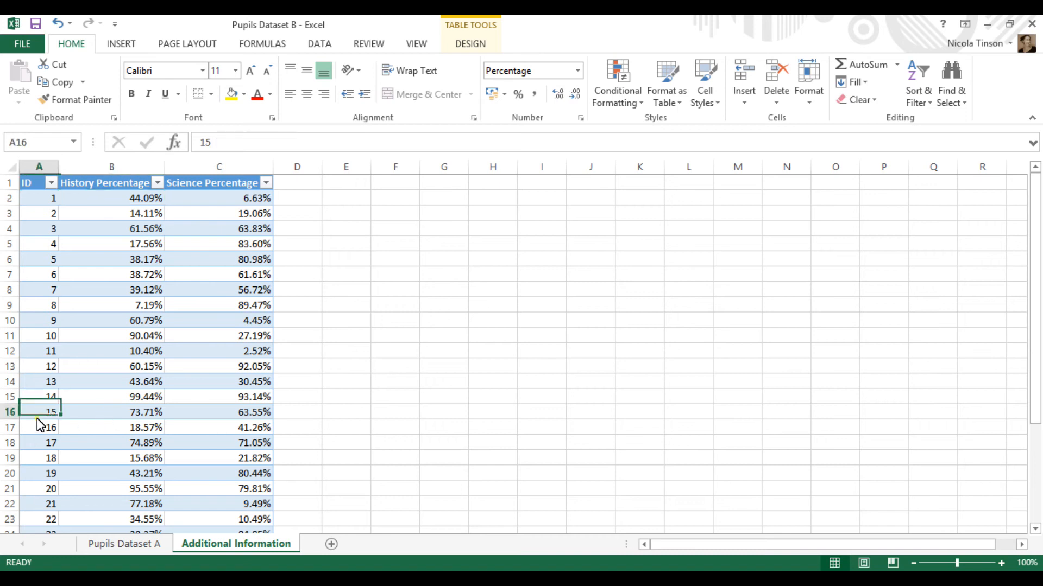
{"action": "left_click", "coordinate": [120, 416]}
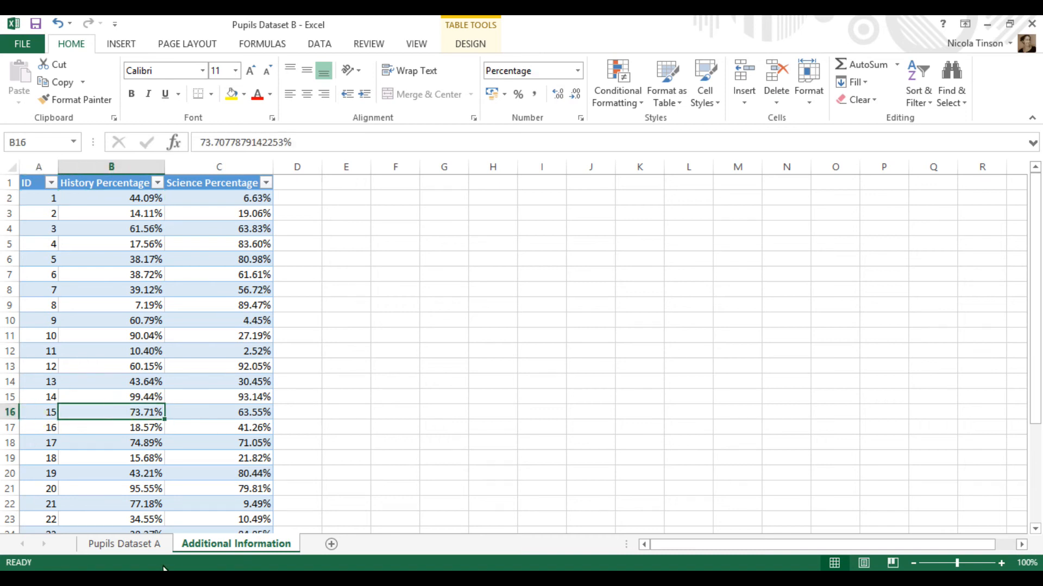
Step: Add a Science Percentages column to the pupils table on Pupils Dataset A by entering its heading in L1
{"action": "left_click", "coordinate": [125, 545]}
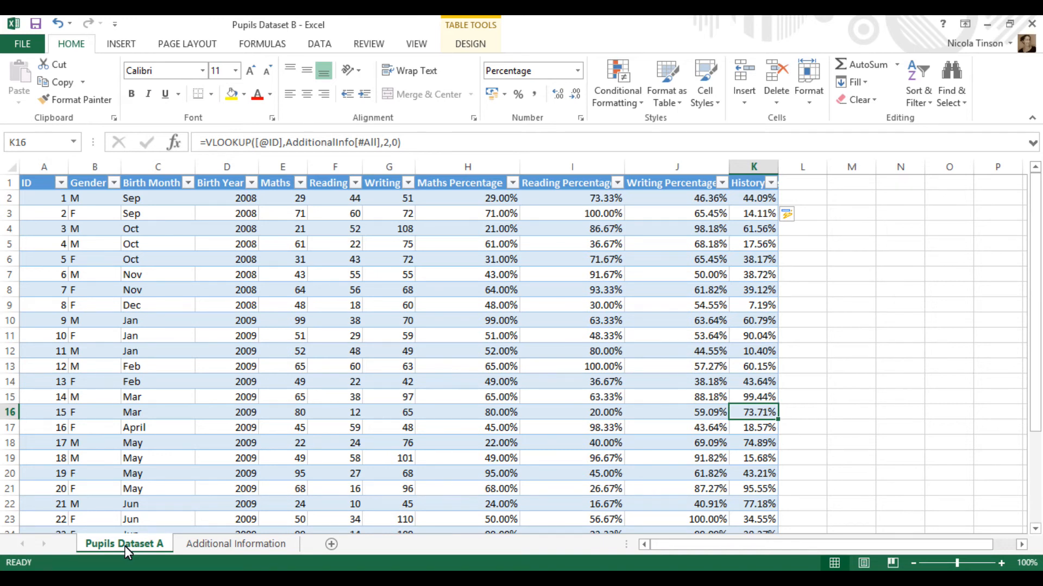
{"action": "left_click_drag", "start_coordinate": [1036, 218], "coordinate": [1038, 219]}
{"action": "left_click", "coordinate": [805, 184]}
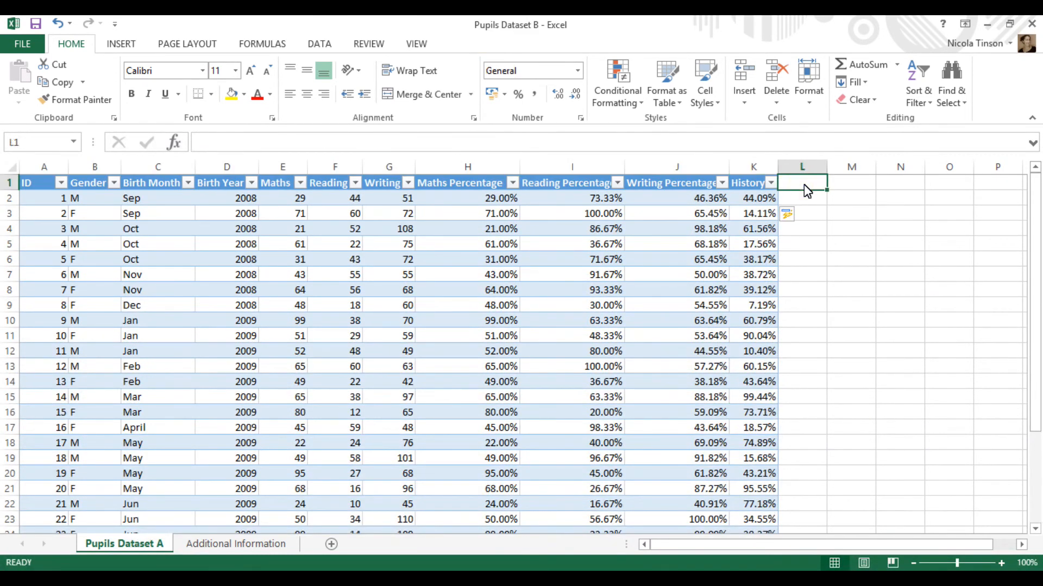
{"action": "type", "text": "S"}
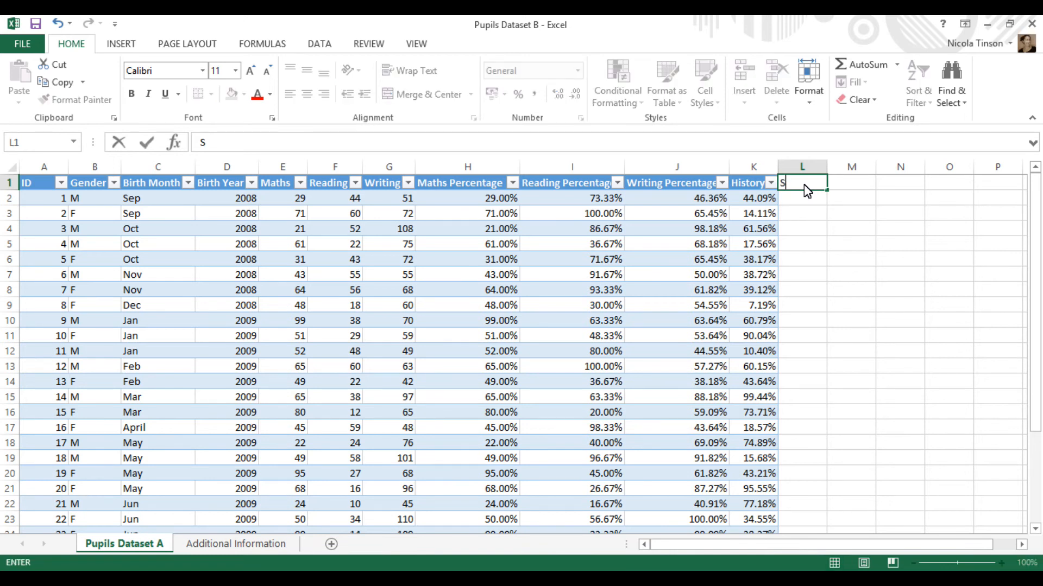
{"action": "type", "text": "cience Percentages"}
{"action": "key", "text": "ctrl+Return"}
{"action": "key", "text": "Down"}
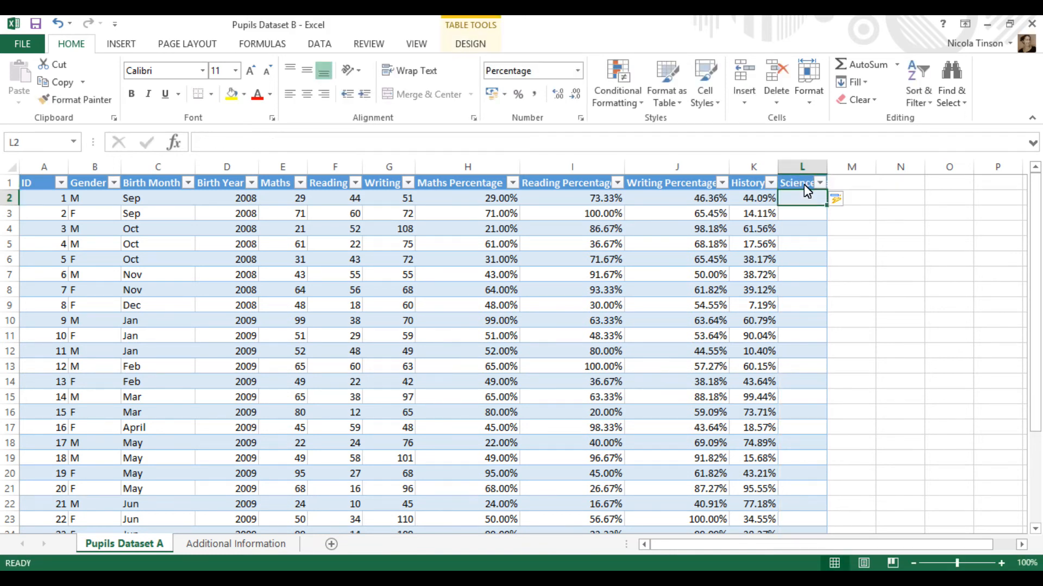
Step: Start a VLOOKUP formula in L2 with the row's ID as lookup value and the whole AdditionalInfo table as table array
{"action": "type", "text": "=vlookup("}
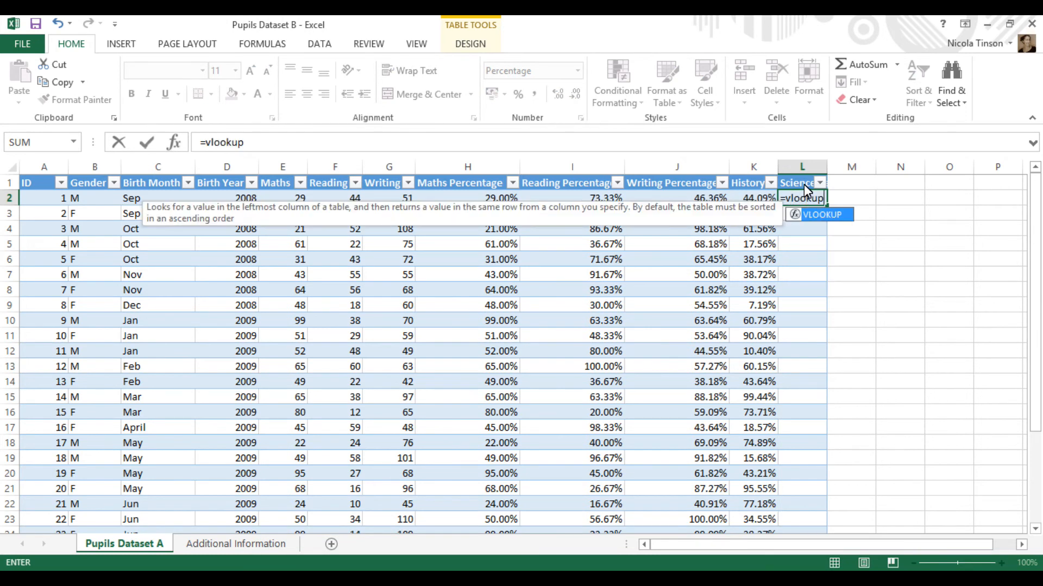
{"action": "left_click", "coordinate": [53, 202]}
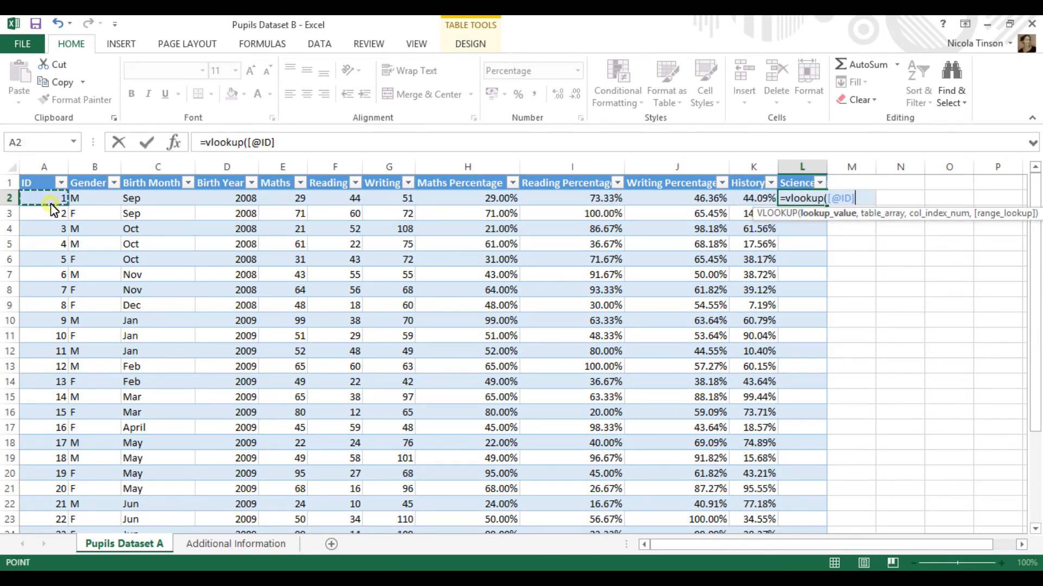
{"action": "type", "text": ","}
{"action": "left_click", "coordinate": [219, 545]}
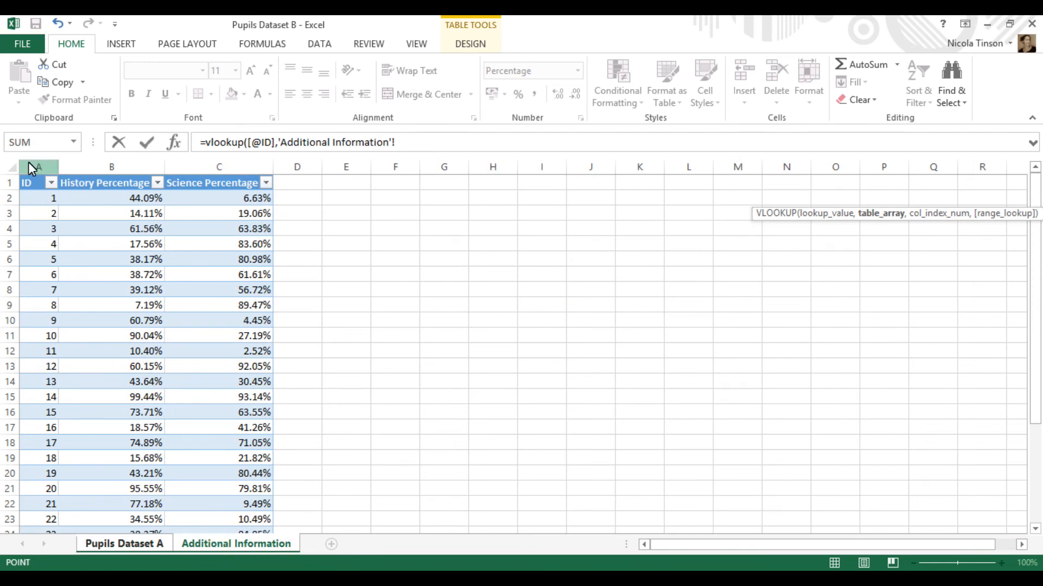
{"action": "left_click", "coordinate": [34, 184]}
{"action": "left_click", "coordinate": [34, 184]}
{"action": "scroll", "coordinate": [33, 184], "scroll_direction": "down", "scroll_amount": 3}
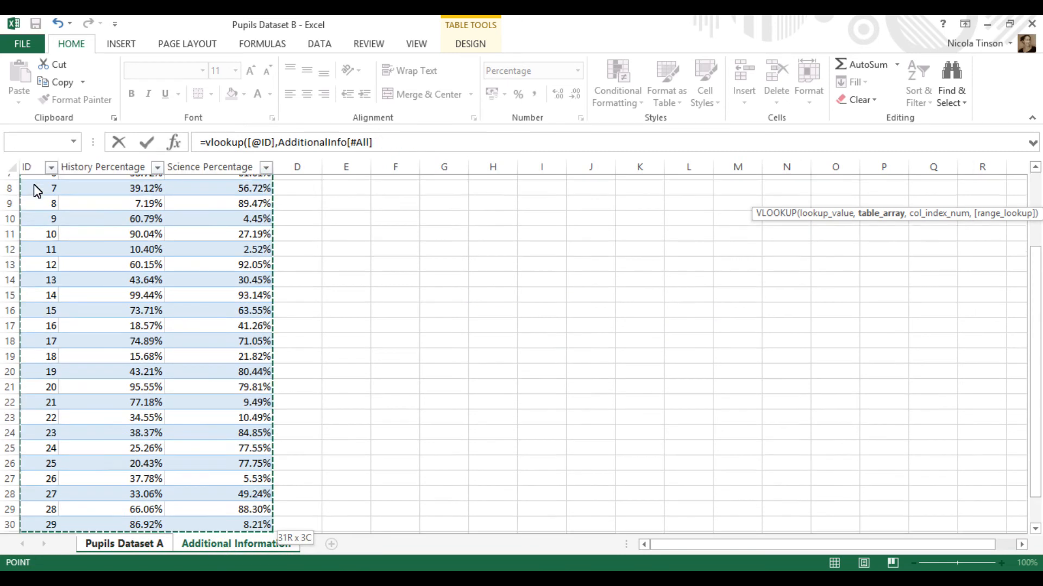
Step: Complete the Science Percentages VLOOKUP with column index 3 and range lookup 0 for an exact match, and enter it
{"action": "left_click", "coordinate": [385, 143]}
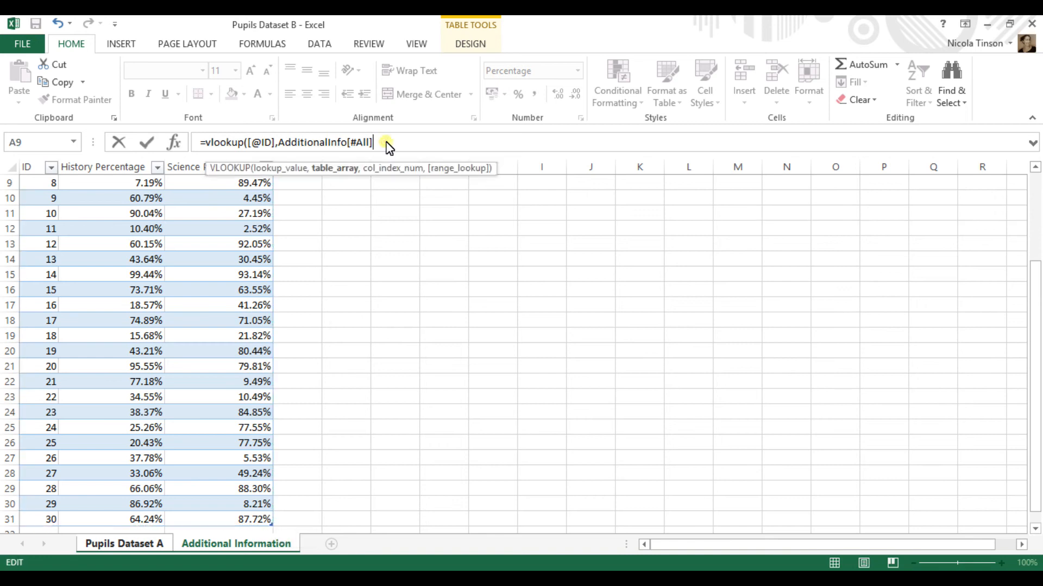
{"action": "type", "text": ","}
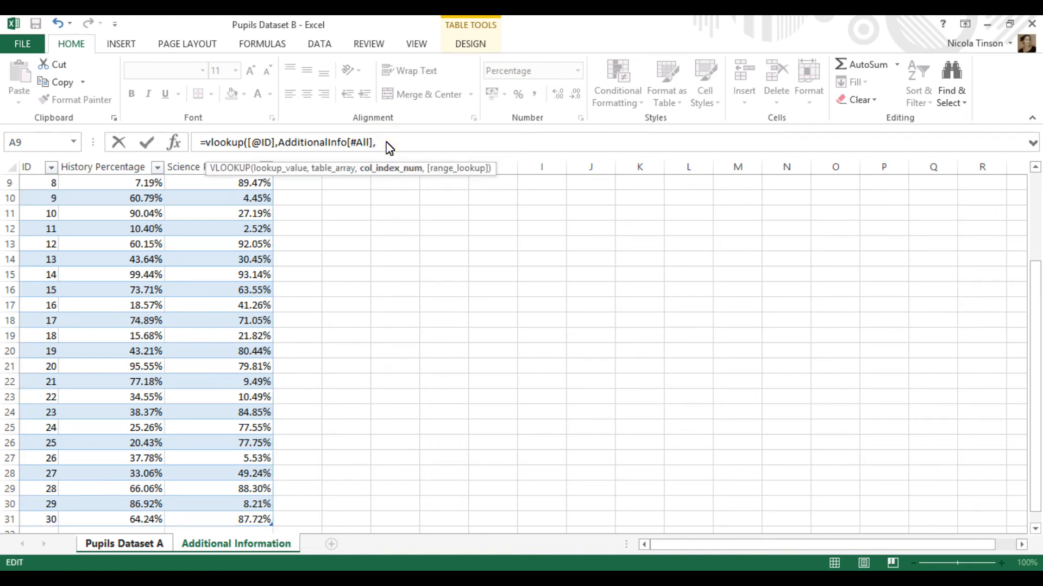
{"action": "type", "text": "3,0"}
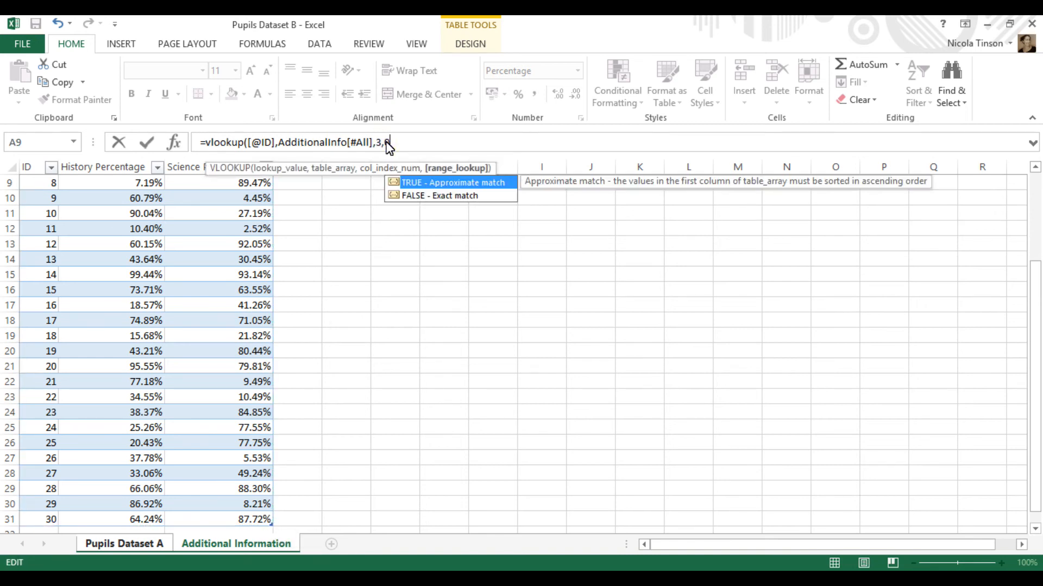
{"action": "type", "text": ")"}
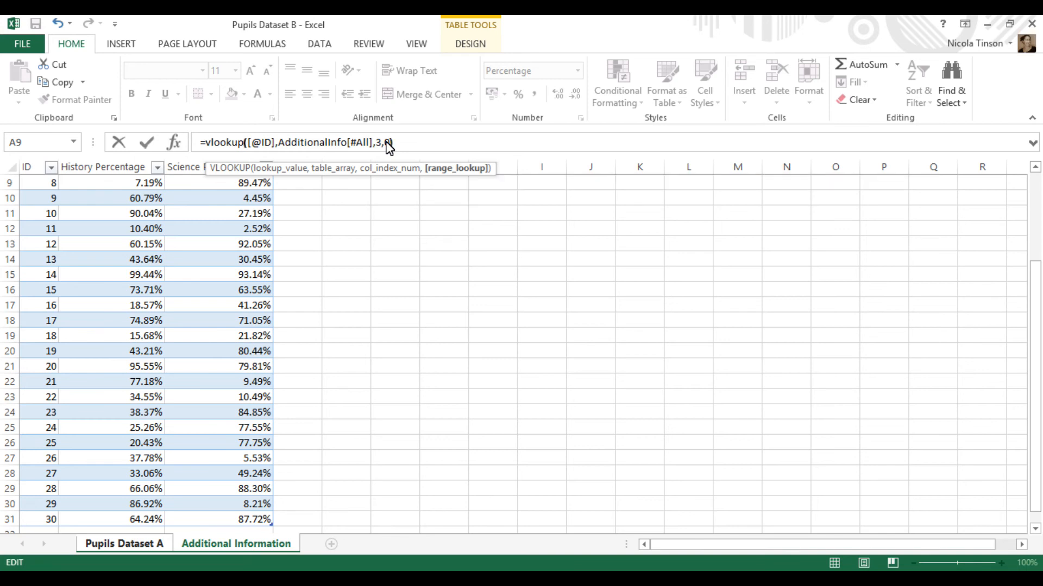
{"action": "key", "text": "Return"}
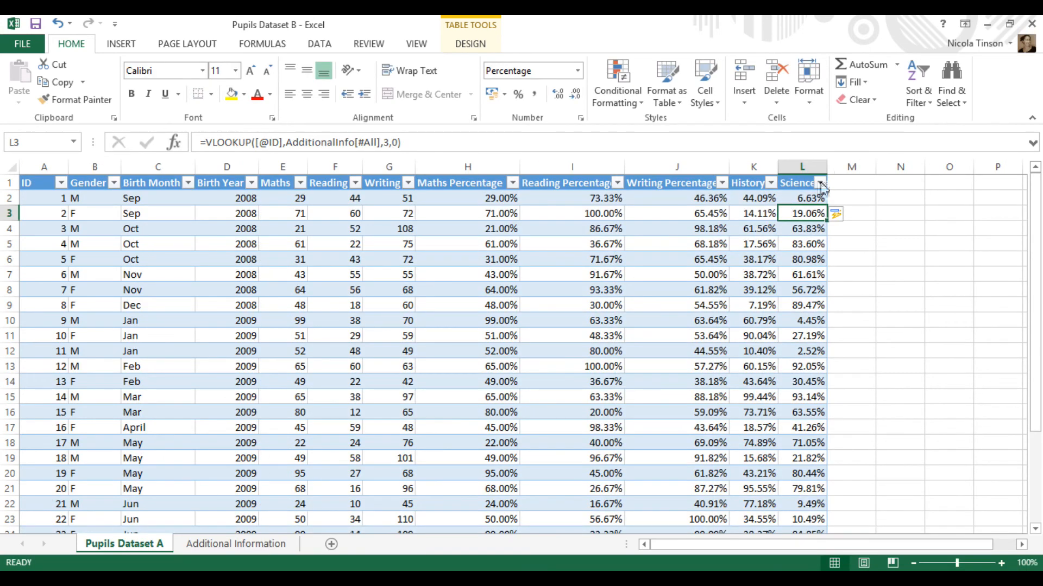
Step: Autofit the widths of columns L and K to their Science Percentages and History Percentage headings
{"action": "double_click", "coordinate": [826, 169]}
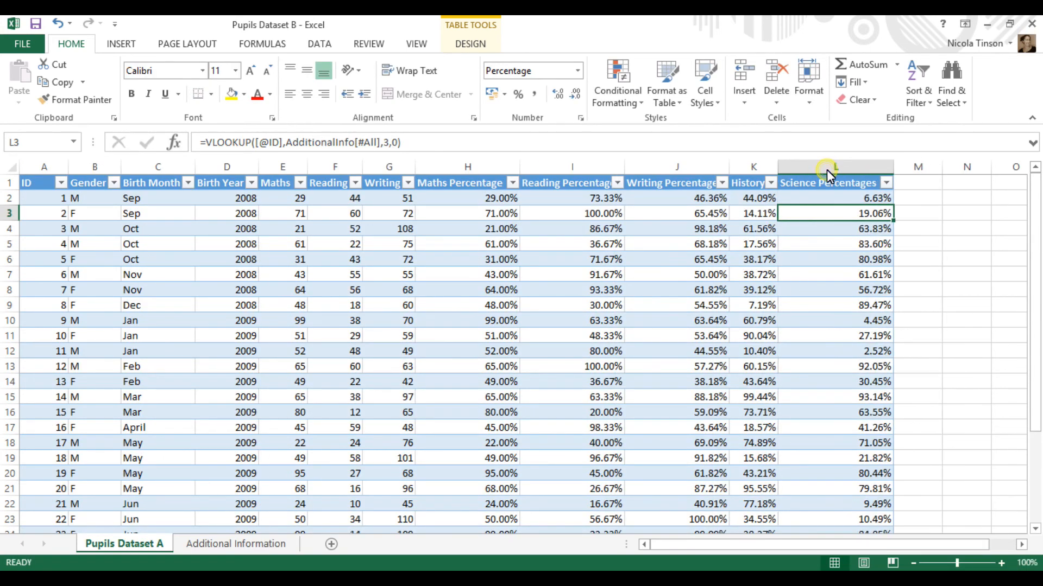
{"action": "double_click", "coordinate": [777, 171]}
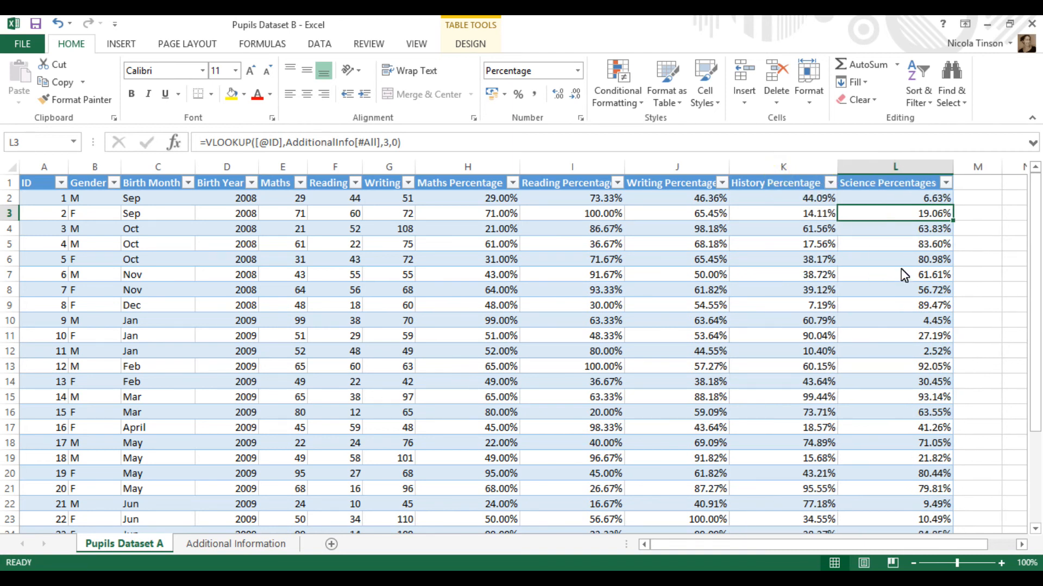
Step: Check the Science Percentages value for ID 3 against the matching record on the Additional Information sheet
{"action": "left_click", "coordinate": [878, 231]}
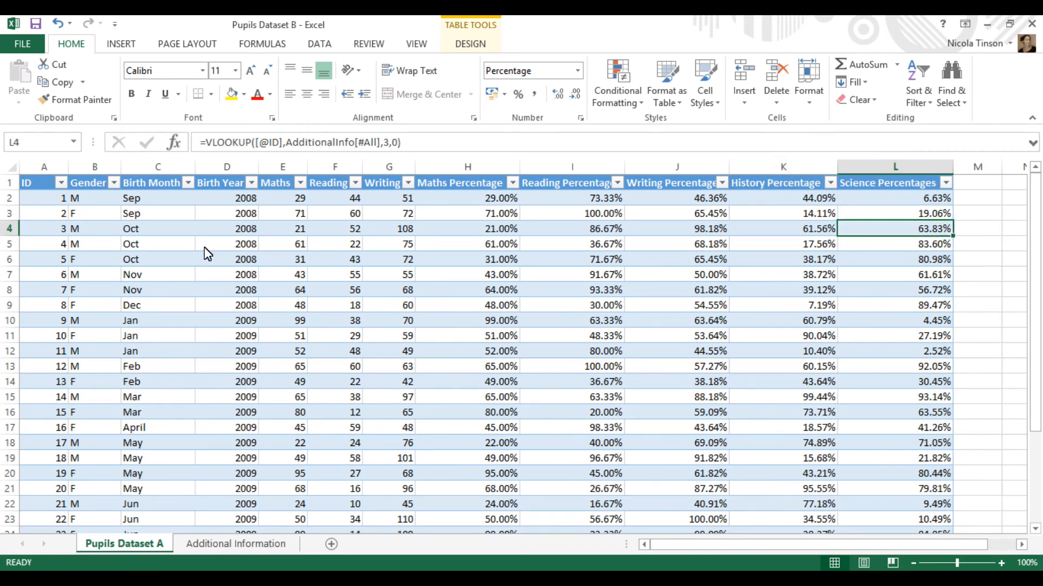
{"action": "left_click", "coordinate": [227, 545]}
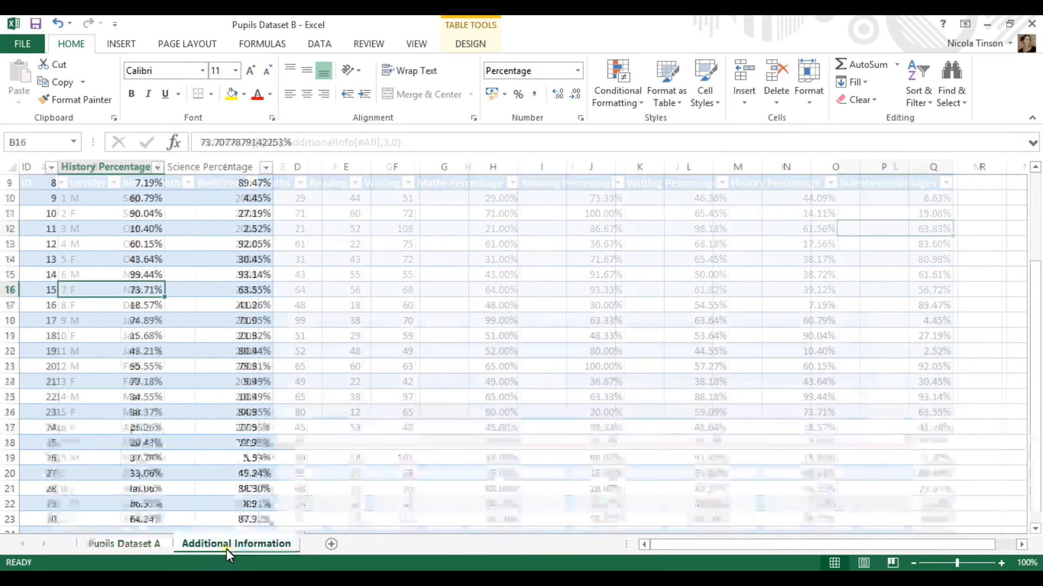
{"action": "left_click_drag", "start_coordinate": [1035, 298], "coordinate": [1035, 208]}
{"action": "left_click", "coordinate": [194, 232]}
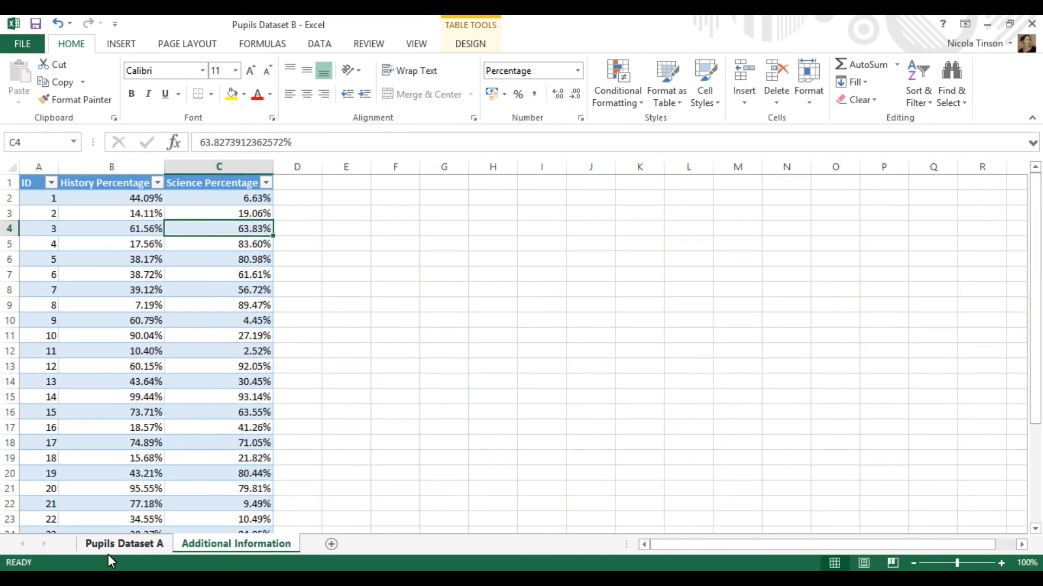
Step: Compare the looked-up percentages for ID 10 on Pupils Dataset A with that ID's record on the Additional Information sheet
{"action": "left_click", "coordinate": [123, 546]}
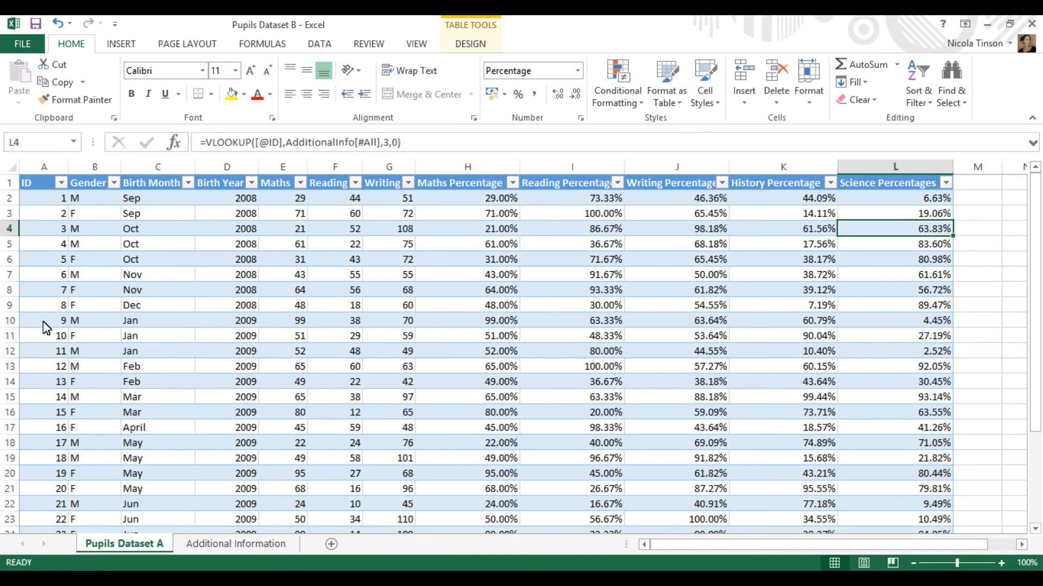
{"action": "left_click", "coordinate": [14, 334]}
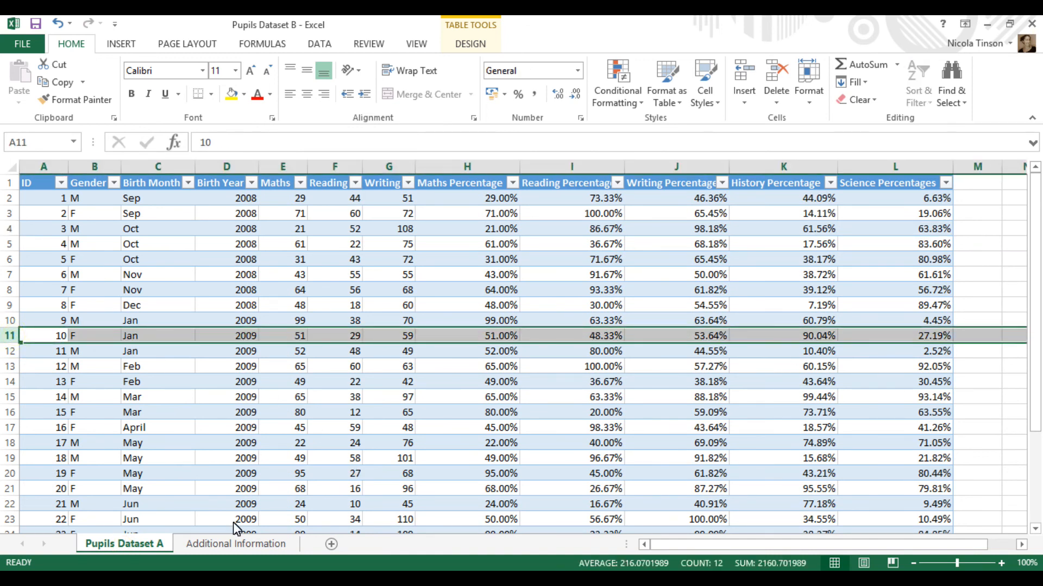
{"action": "left_click", "coordinate": [210, 549]}
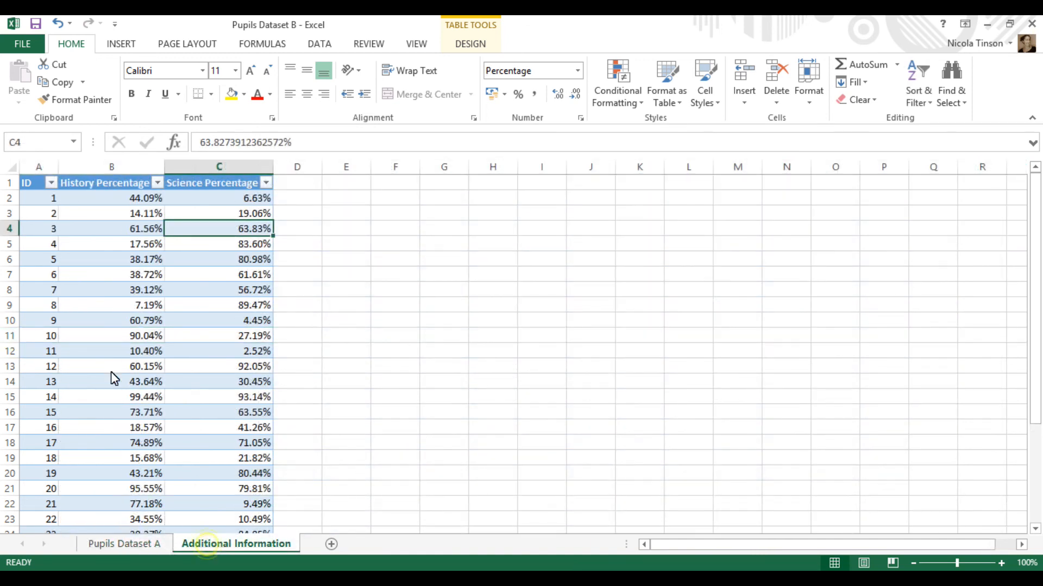
{"action": "left_click", "coordinate": [219, 341]}
Step: Review the function arguments of the VLOOKUP in L2 on Pupils Dataset A, including its table array
{"action": "left_click", "coordinate": [129, 545]}
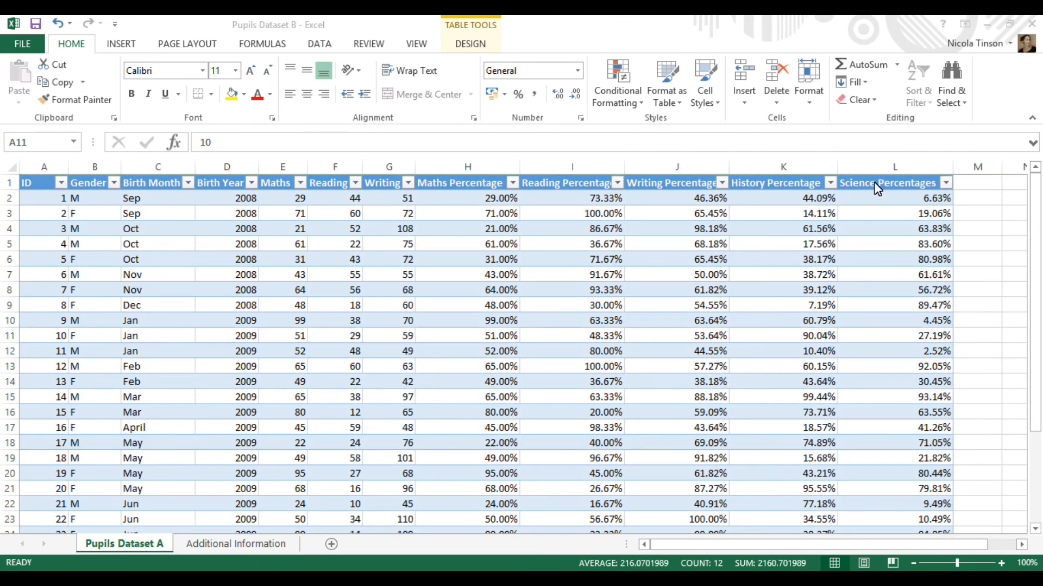
{"action": "left_click", "coordinate": [887, 200]}
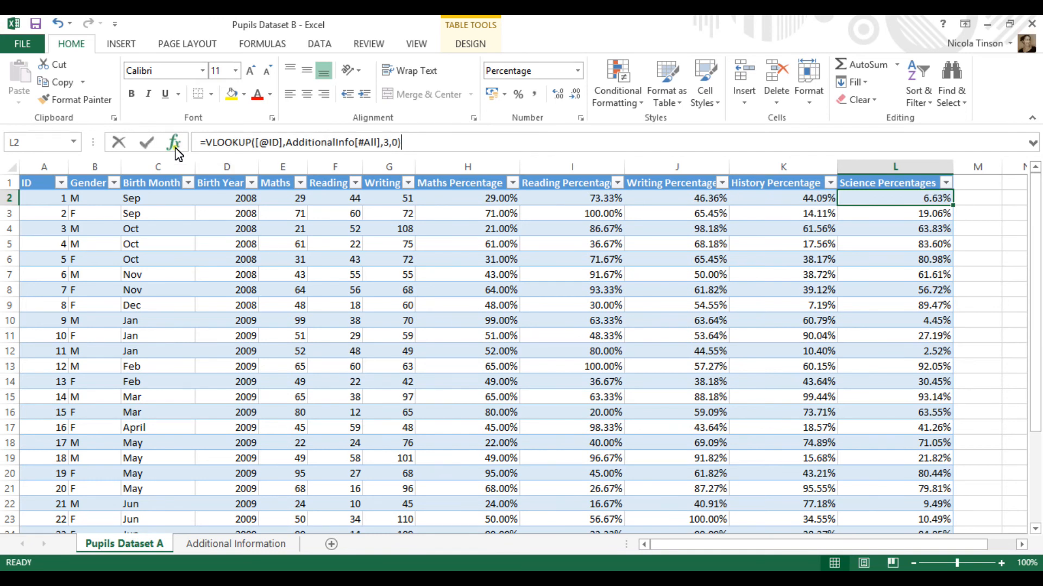
{"action": "left_click", "coordinate": [174, 143]}
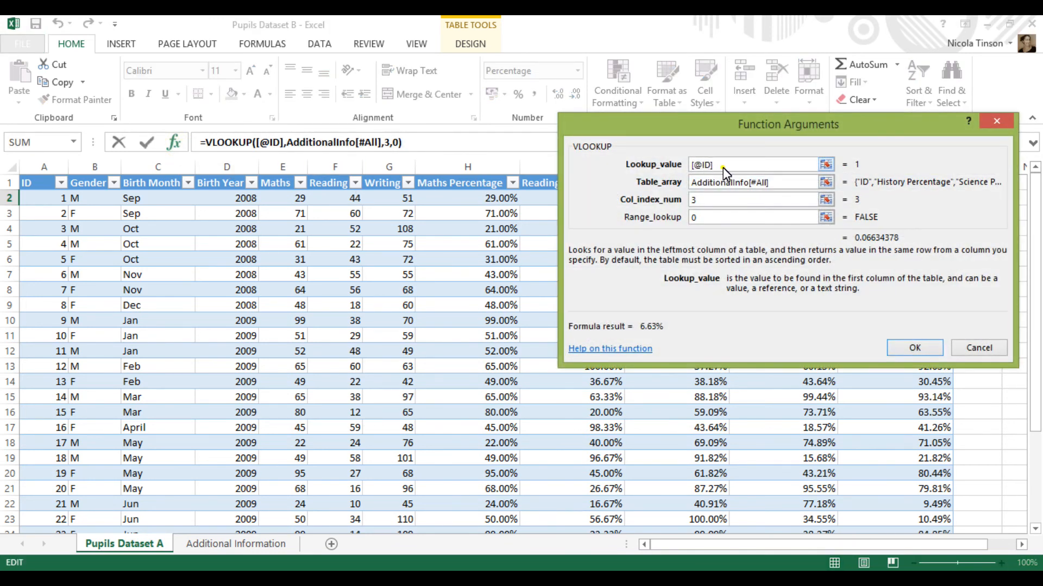
{"action": "left_click", "coordinate": [775, 185]}
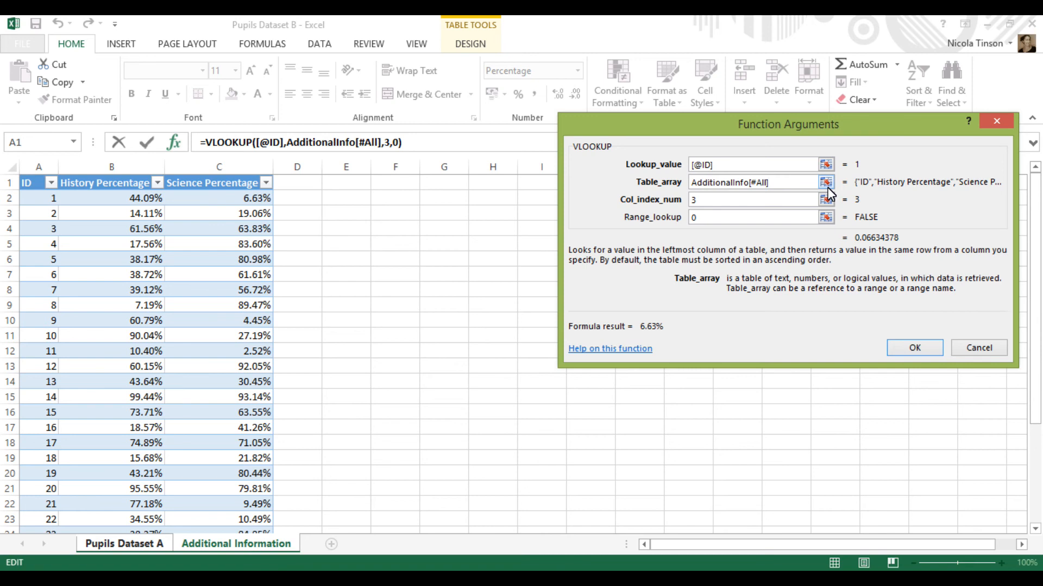
{"action": "left_click", "coordinate": [915, 347]}
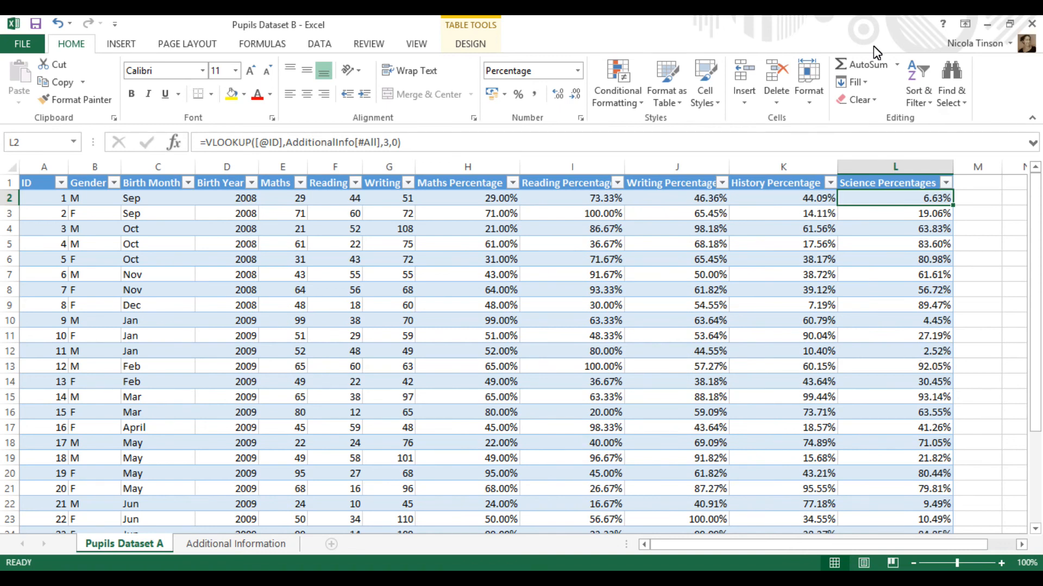
Step: Rename the Pupils Dataset A sheet as Pupils
{"action": "right_click", "coordinate": [138, 544]}
{"action": "left_click", "coordinate": [191, 401]}
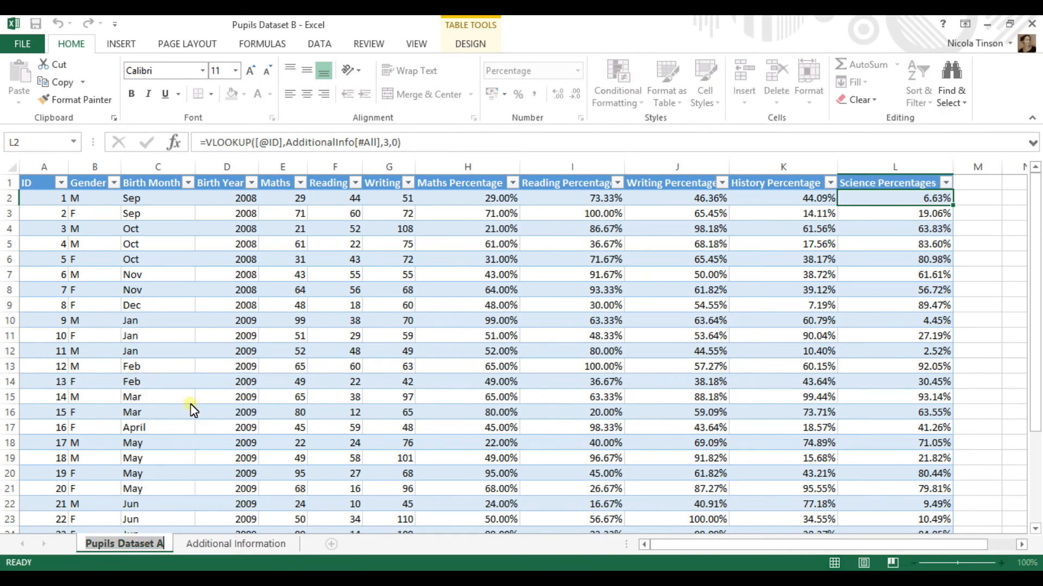
{"action": "key", "text": "Return"}
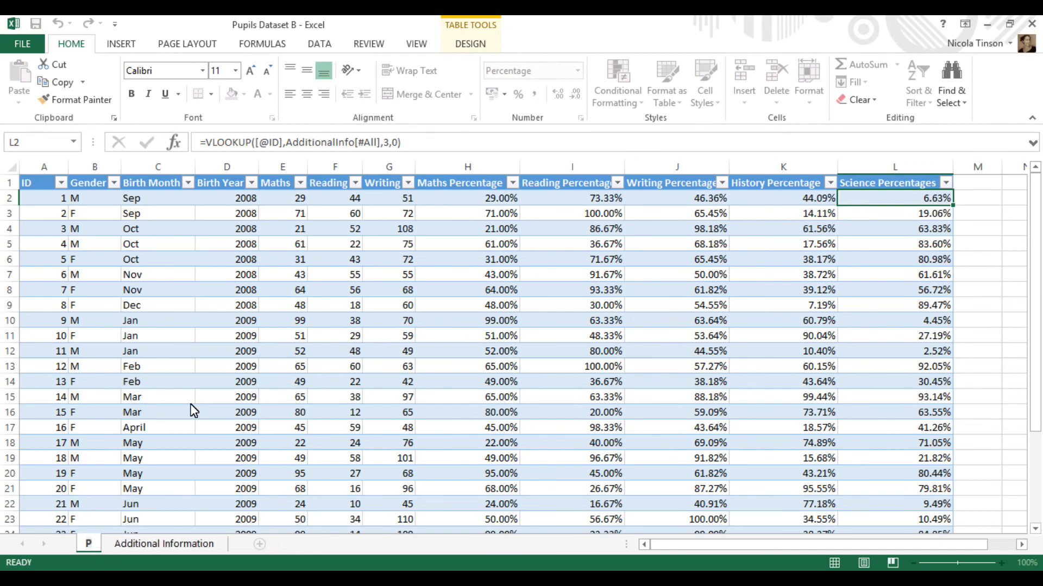
{"action": "type", "text": "upils"}
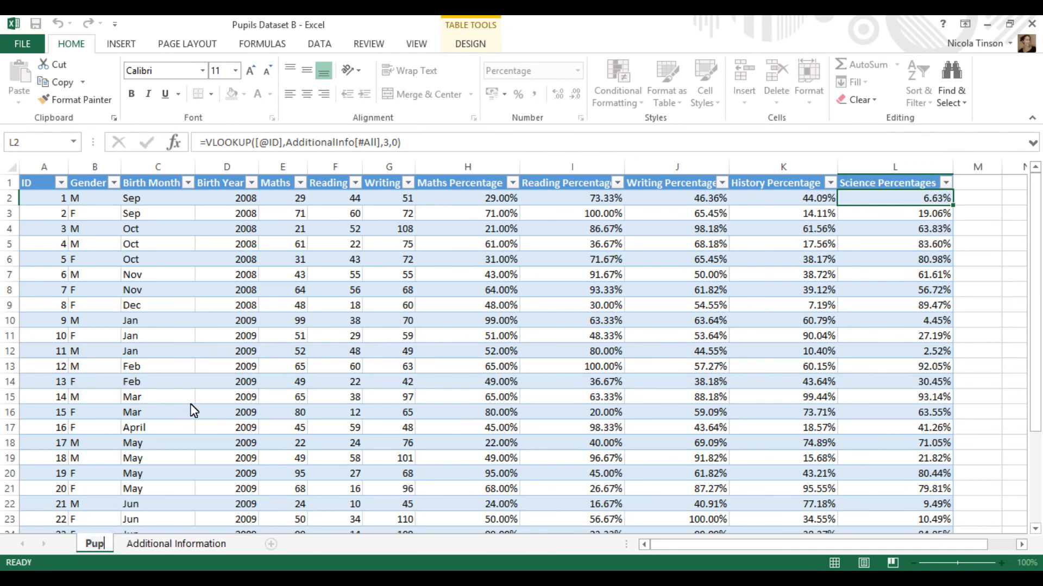
{"action": "left_click", "coordinate": [881, 227]}
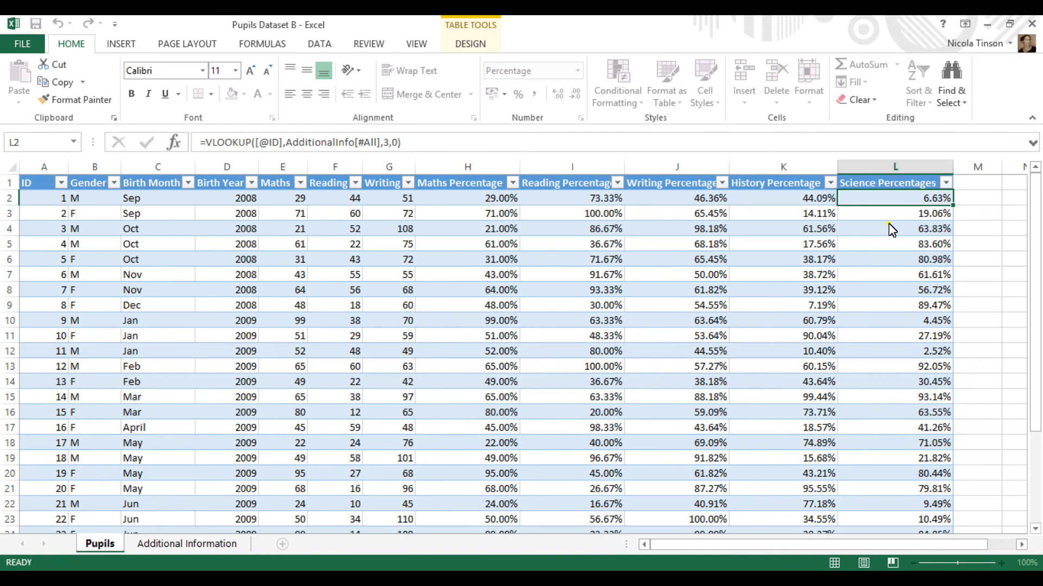
Step: Save the workbook under the new file name Pupils Dataset C
{"action": "left_click", "coordinate": [38, 43]}
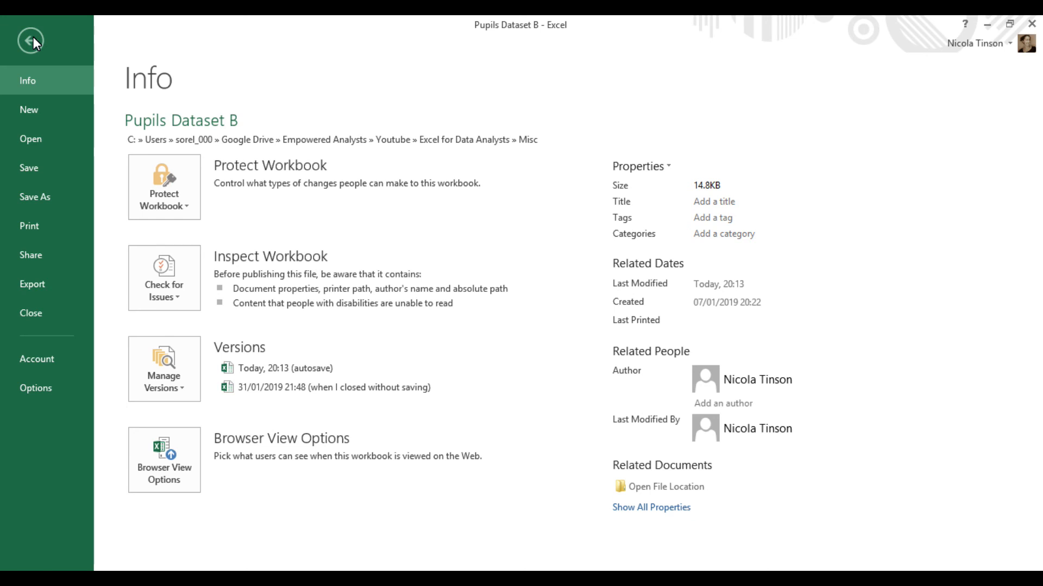
{"action": "left_click", "coordinate": [31, 40]}
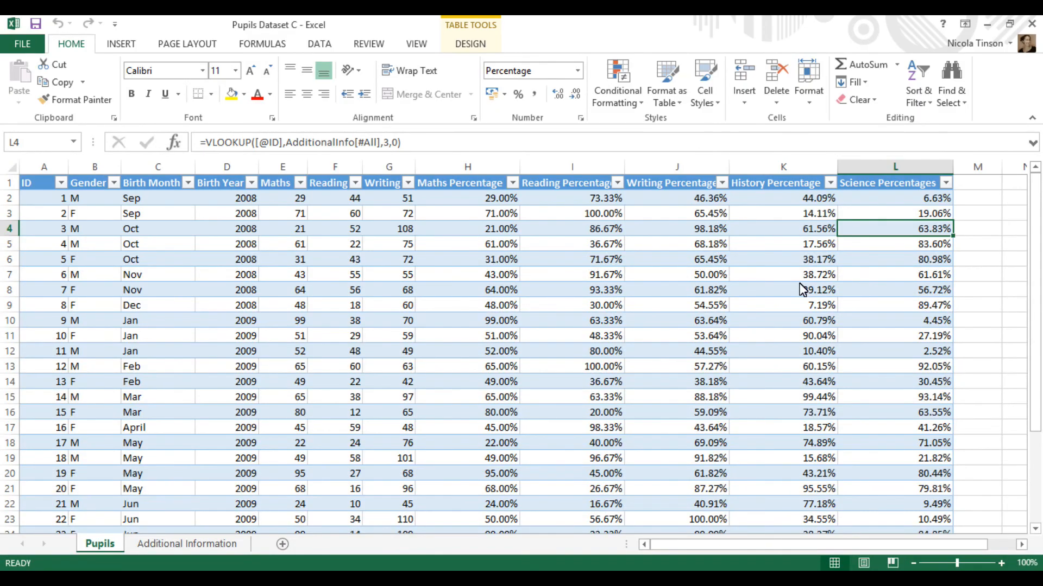